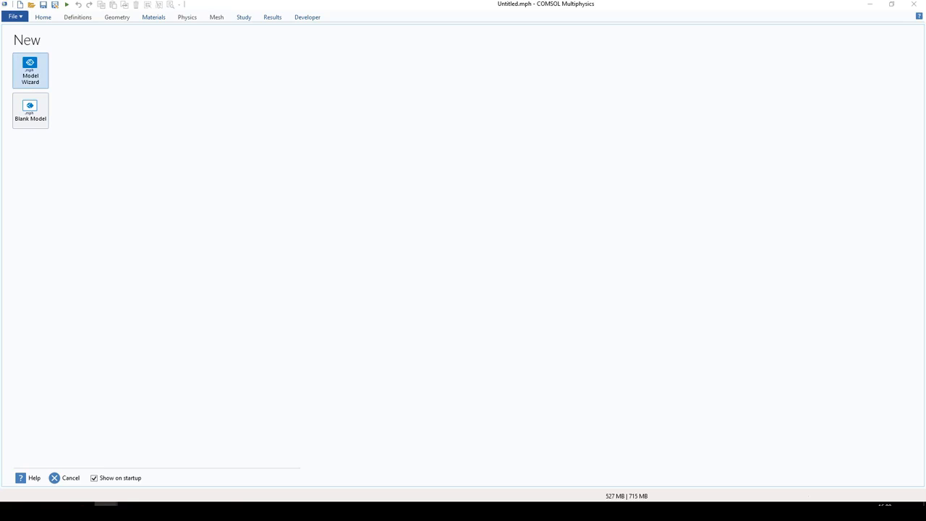
# - Set up a 2D model with the Model Wizard and add the single-phase Turbulent Flow, k-ε physics interface
pyautogui.click(30, 70)
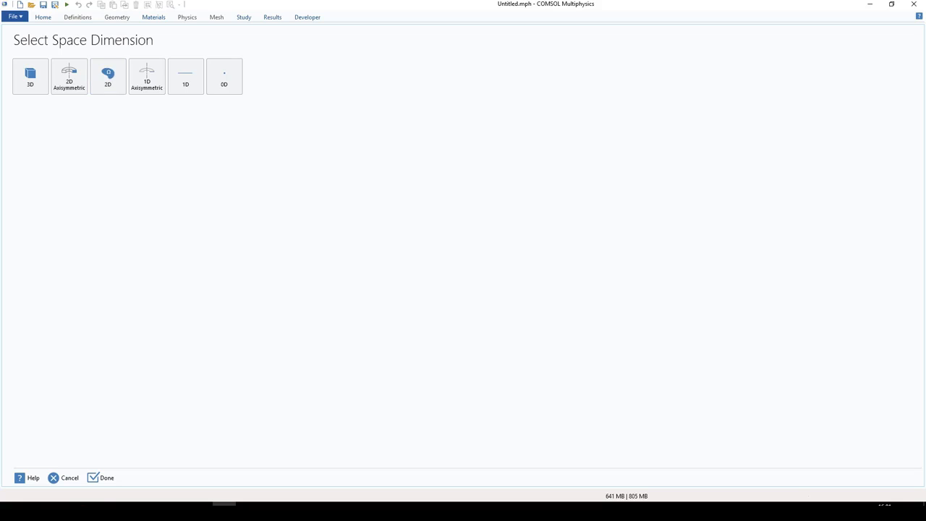
pyautogui.click(108, 77)
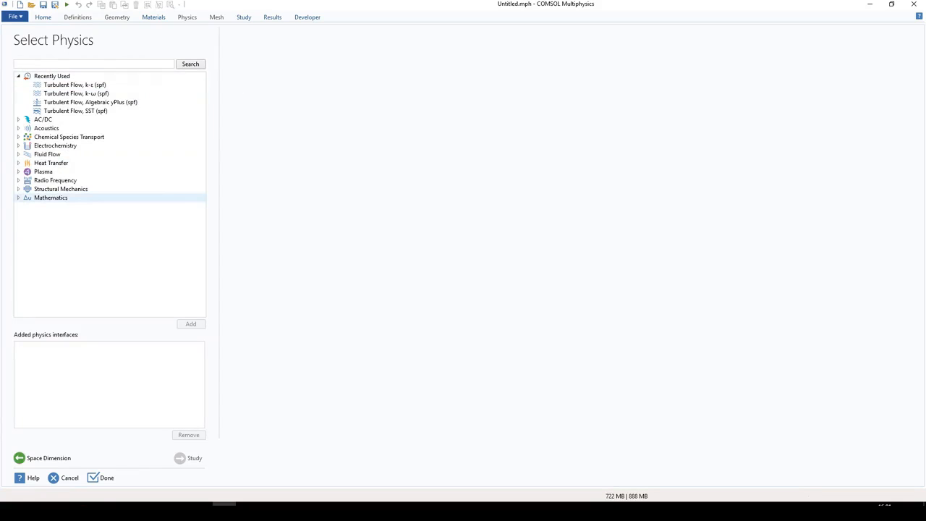
pyautogui.click(19, 76)
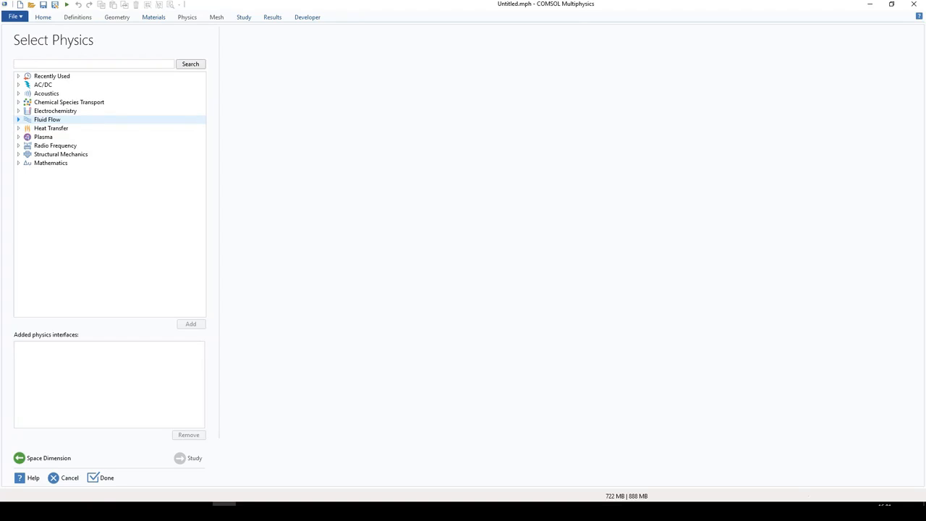
pyautogui.click(19, 119)
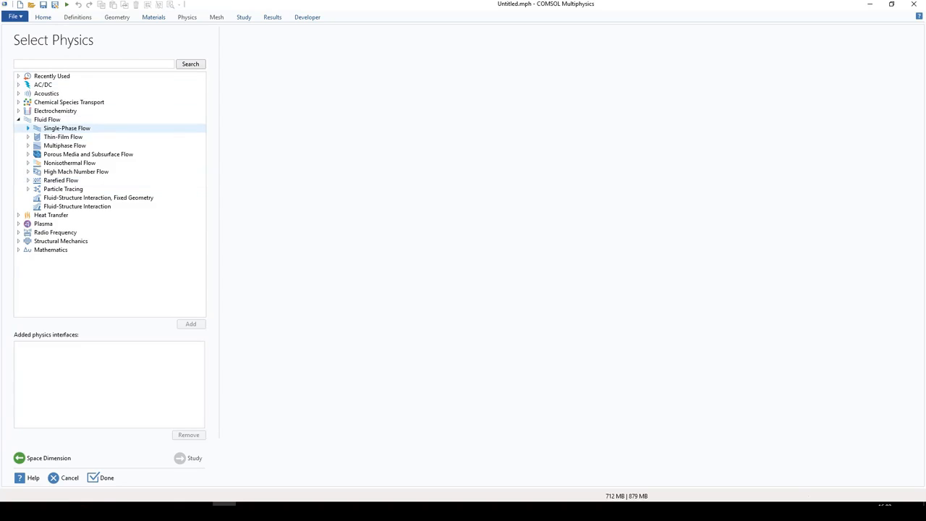
pyautogui.click(29, 128)
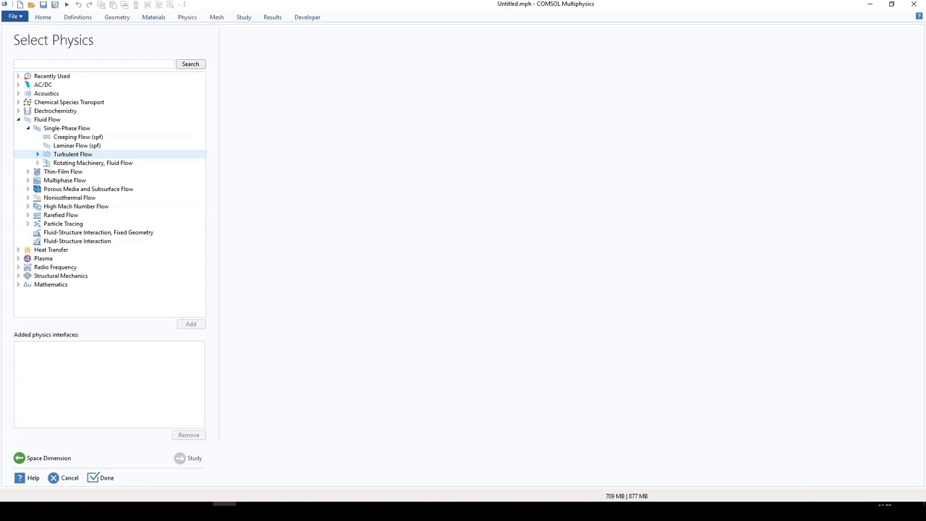
pyautogui.click(38, 154)
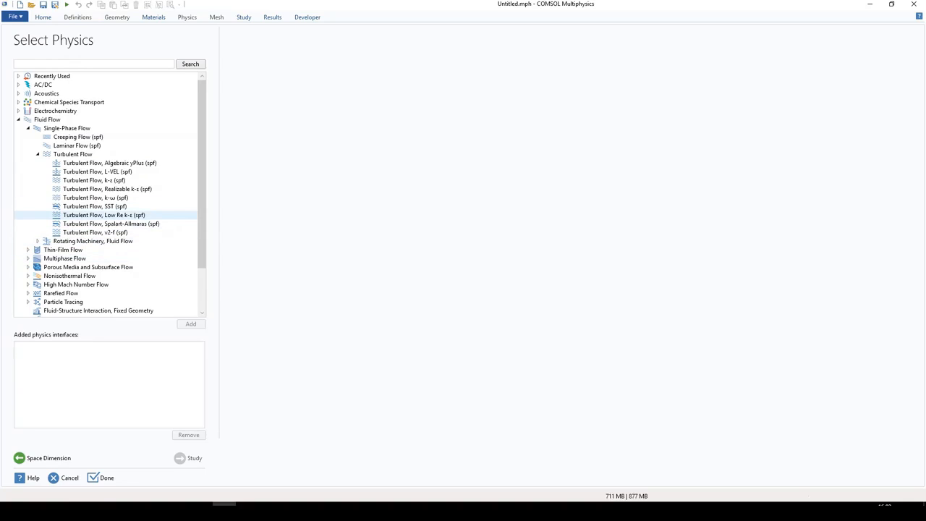
pyautogui.click(94, 180)
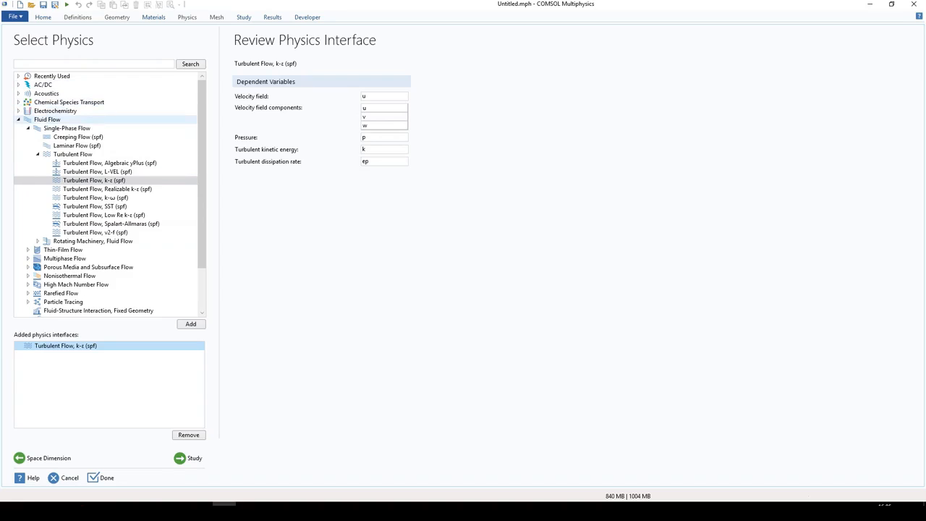
# - Choose a Stationary study for the turbulent flow physics and finish the model setup
pyautogui.scroll(-2, 109, 206)
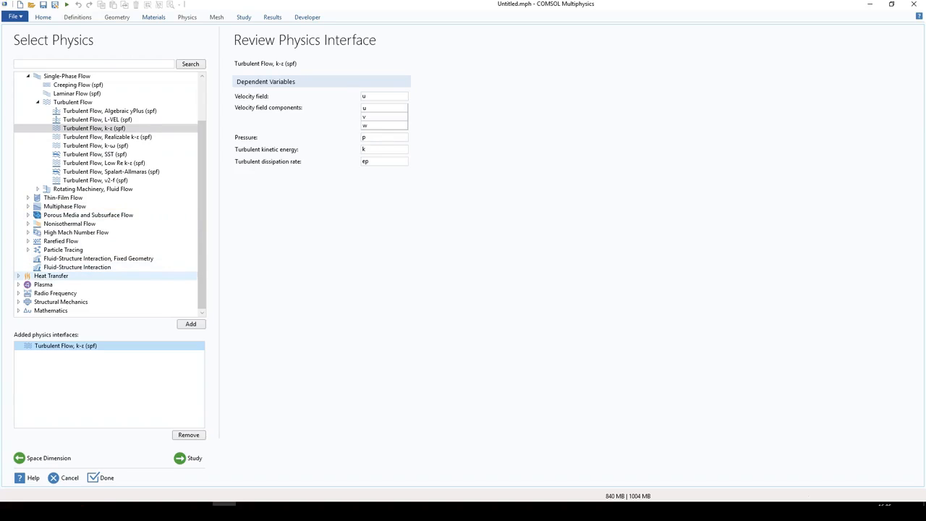
pyautogui.click(189, 458)
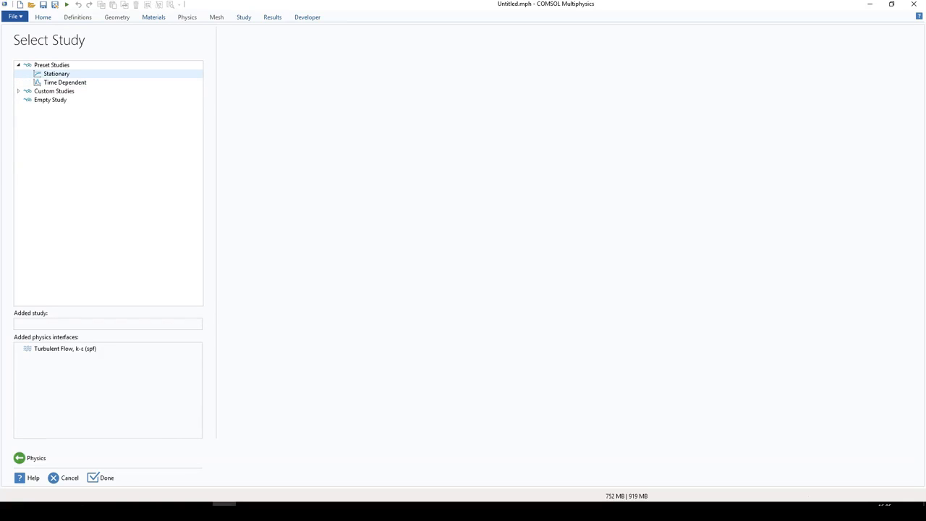
pyautogui.click(57, 73)
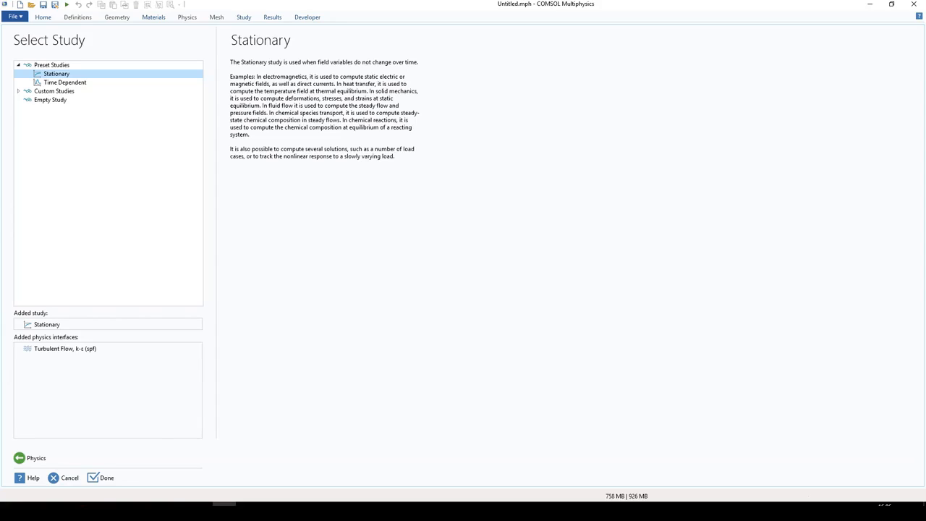
pyautogui.click(102, 479)
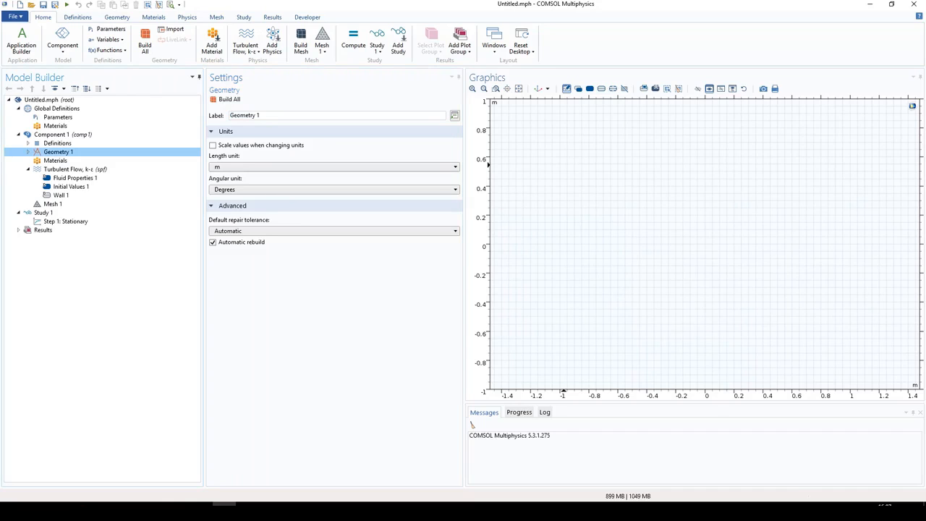
# - Add a solid rectangle 10 m wide and 1 m high to the geometry, with its corner at the origin
pyautogui.rightClick(61, 153)
pyautogui.click(90, 210)
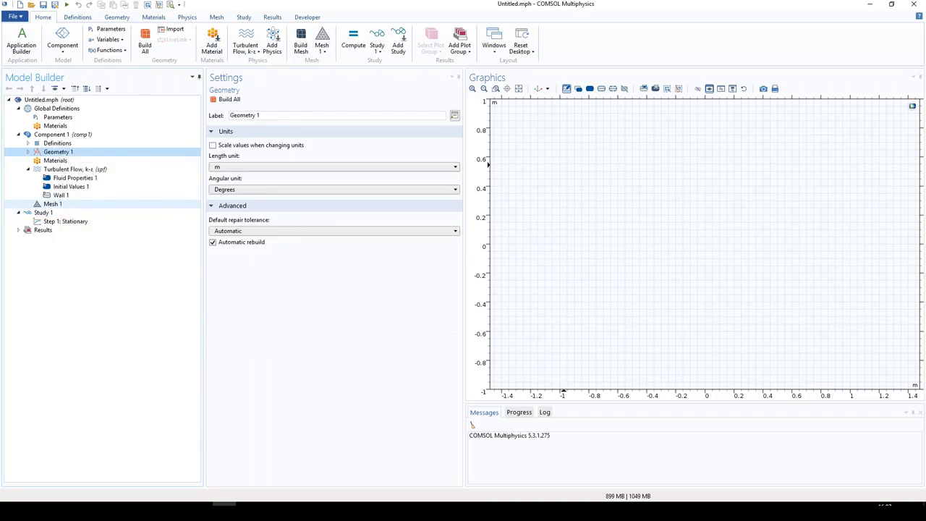
pyautogui.click(237, 177)
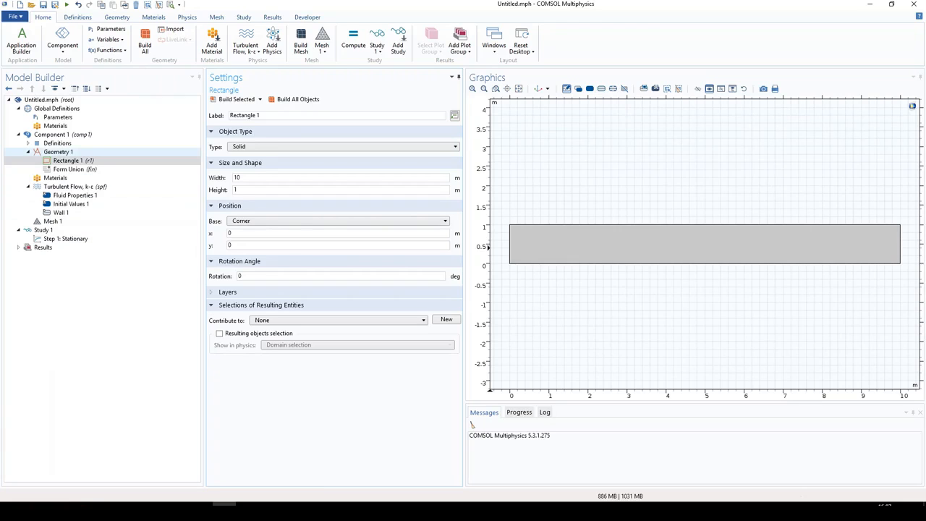
# - Build an ellipse centred at x 3 m, y 0.5 m, with a-semiaxis 0.2 m, b-semiaxis 0.07 m and 57° rotation
pyautogui.rightClick(53, 152)
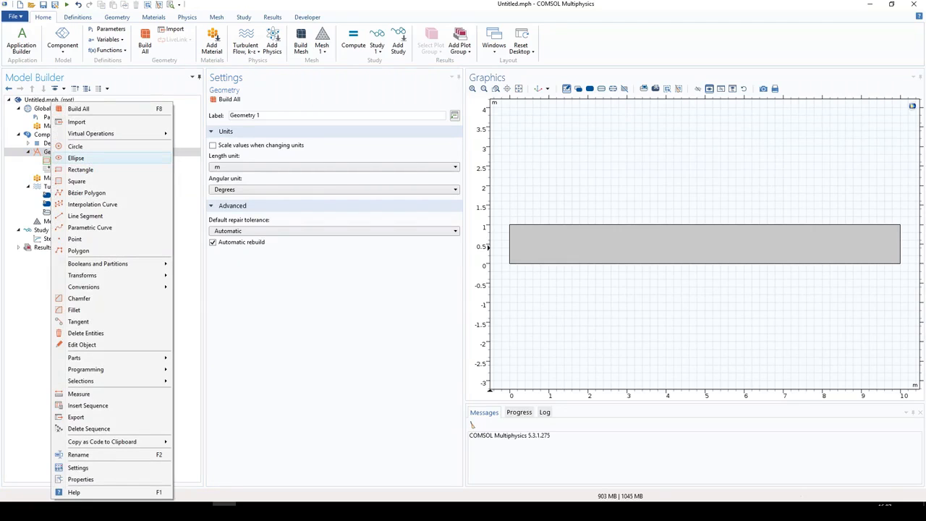
pyautogui.click(75, 158)
pyautogui.click(230, 246)
pyautogui.press('BackSpace')
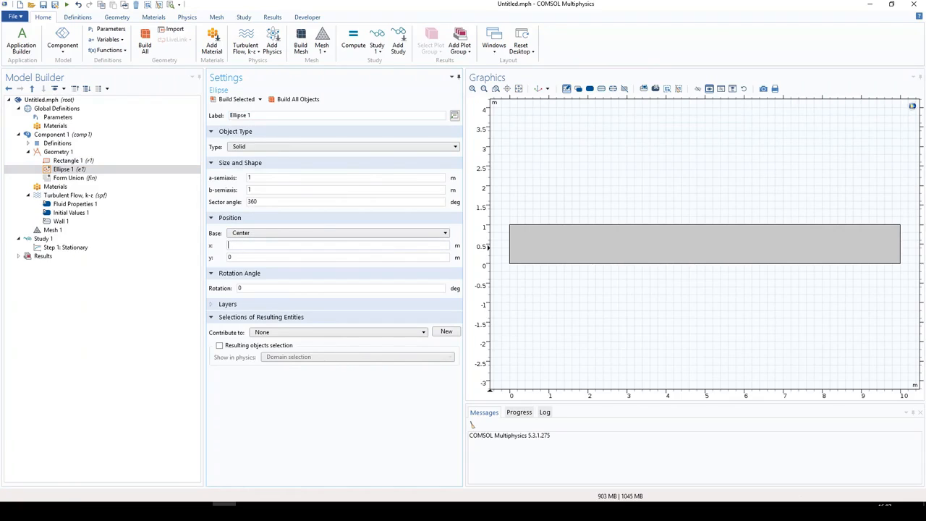
pyautogui.write('3')
pyautogui.write('0.5')
pyautogui.press('BackSpace')
pyautogui.write('0.3')
pyautogui.write('0.')
pyautogui.write('07')
pyautogui.write('57')
pyautogui.press('F8')
# - Subtract the ellipse from the rectangle with a Difference operation and build all objects
pyautogui.rightClick(64, 151)
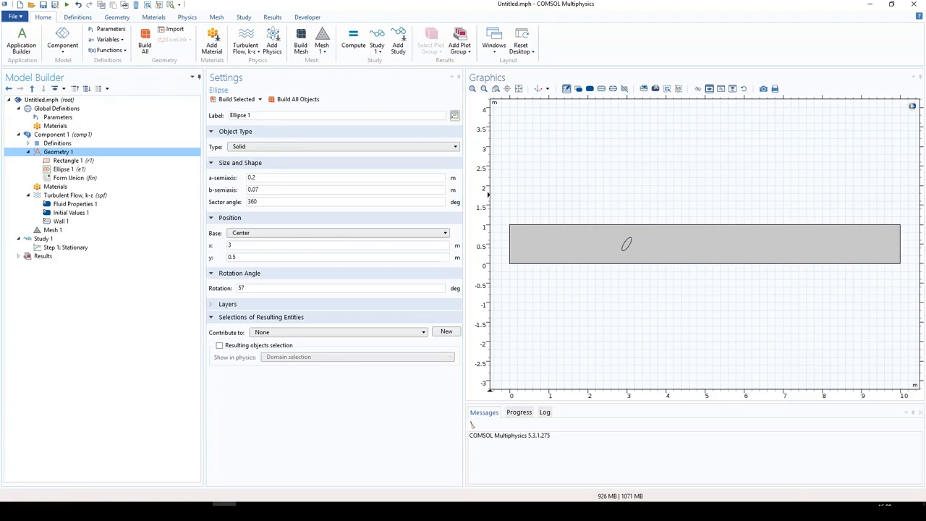
pyautogui.moveTo(115, 263)
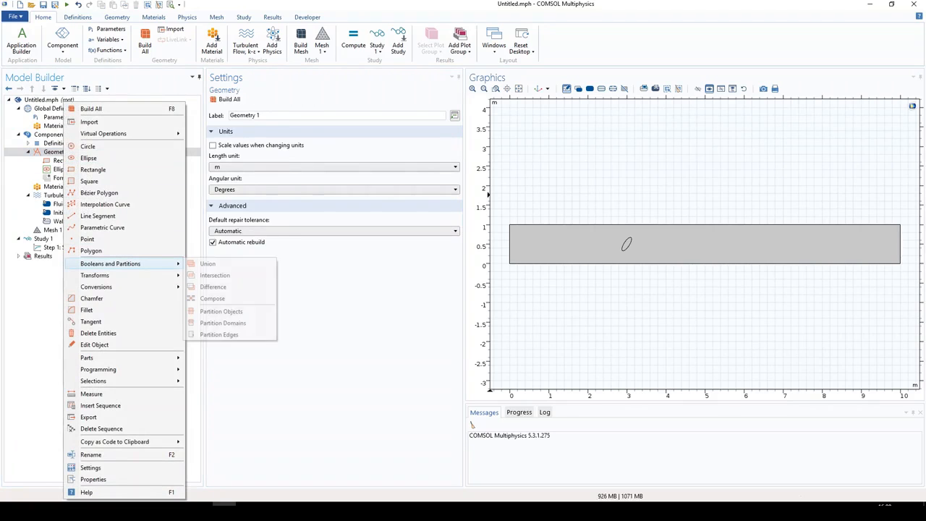
pyautogui.click(213, 287)
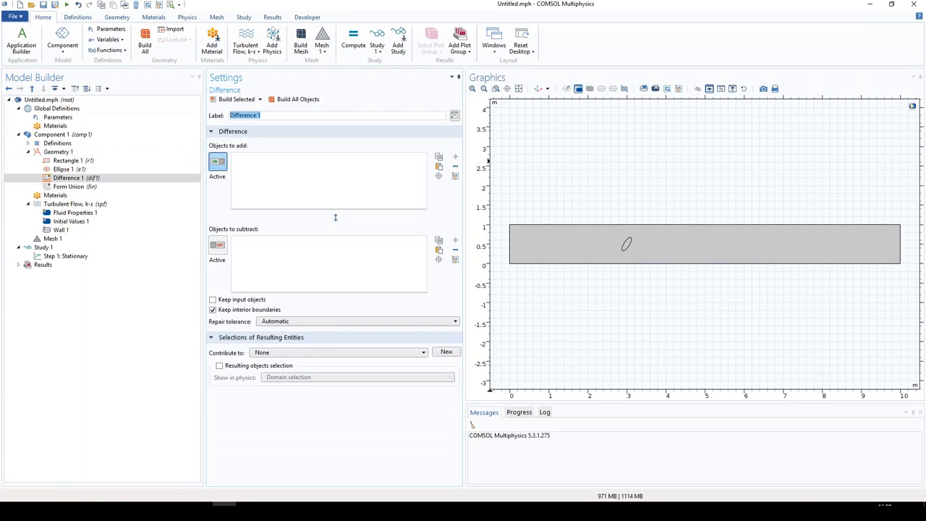
pyautogui.click(520, 243)
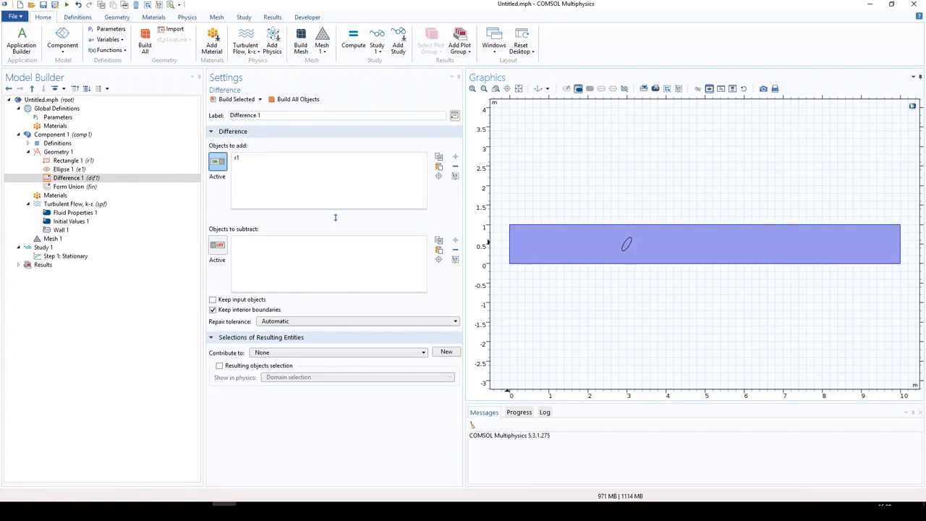
pyautogui.rightClick(507, 243)
pyautogui.click(626, 244)
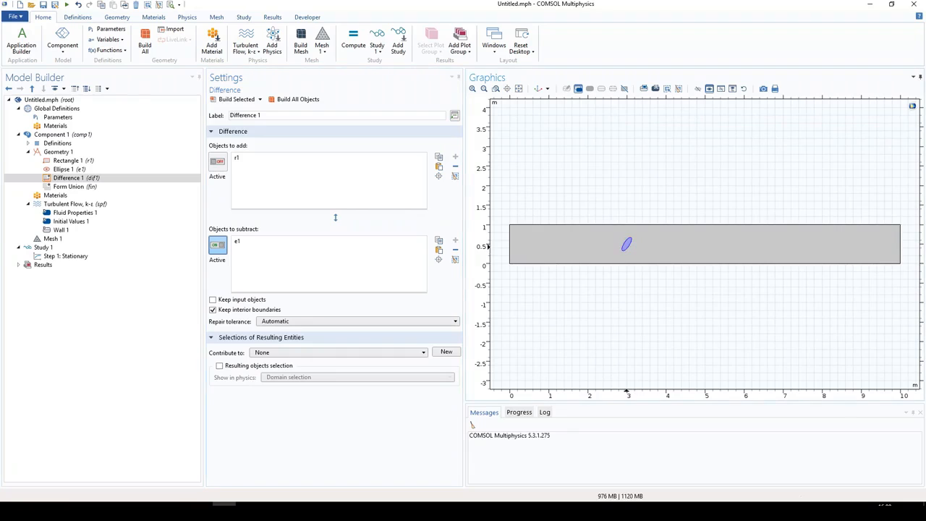
pyautogui.click(294, 99)
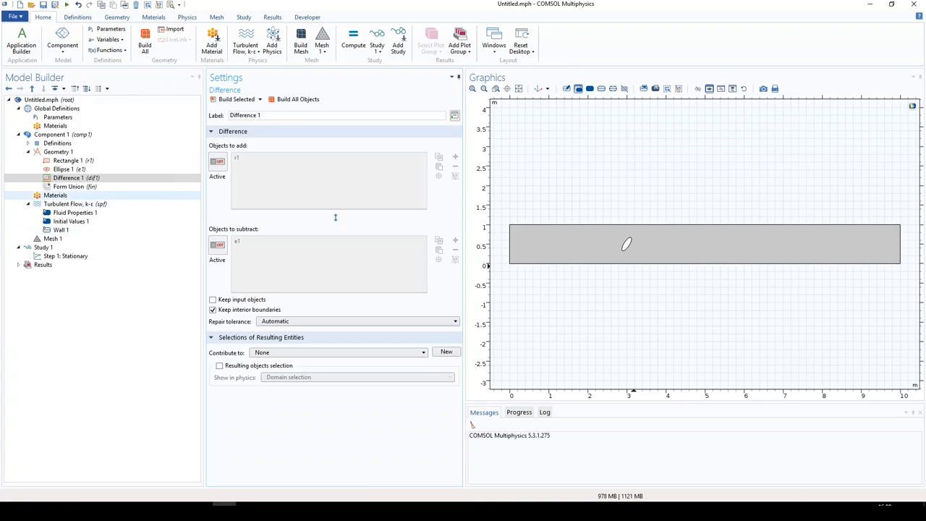
# - Add Water from the Liquids category of the Liquids and Gases library as the channel domain's material
pyautogui.click(55, 196)
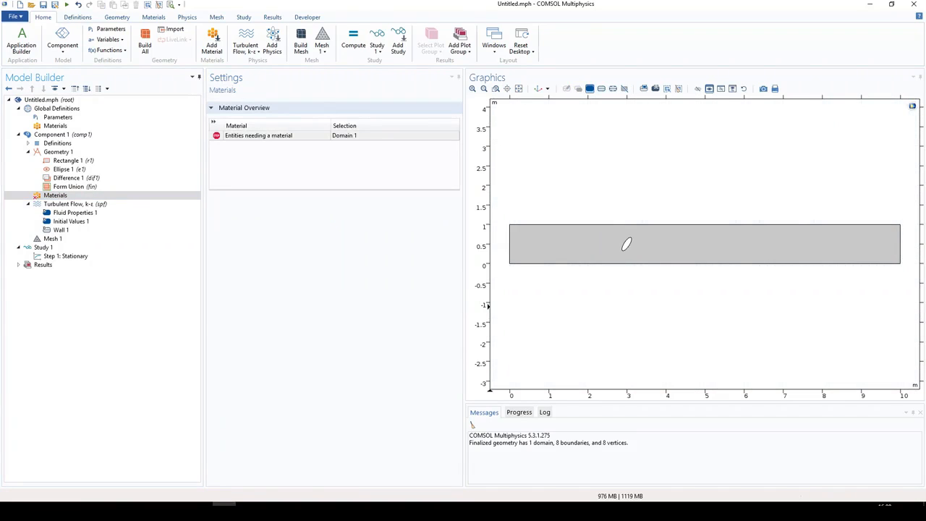
pyautogui.click(212, 42)
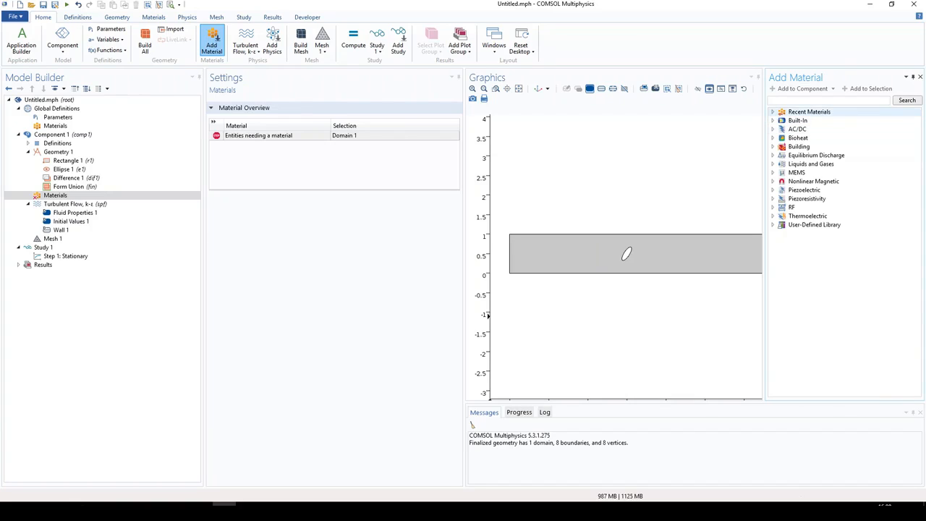
pyautogui.press('Down')
pyautogui.press('Down')
pyautogui.press('Down')
pyautogui.press('Down')
pyautogui.press('Down')
pyautogui.press('Down')
pyautogui.press('Right')
pyautogui.press('Down')
pyautogui.press('Down')
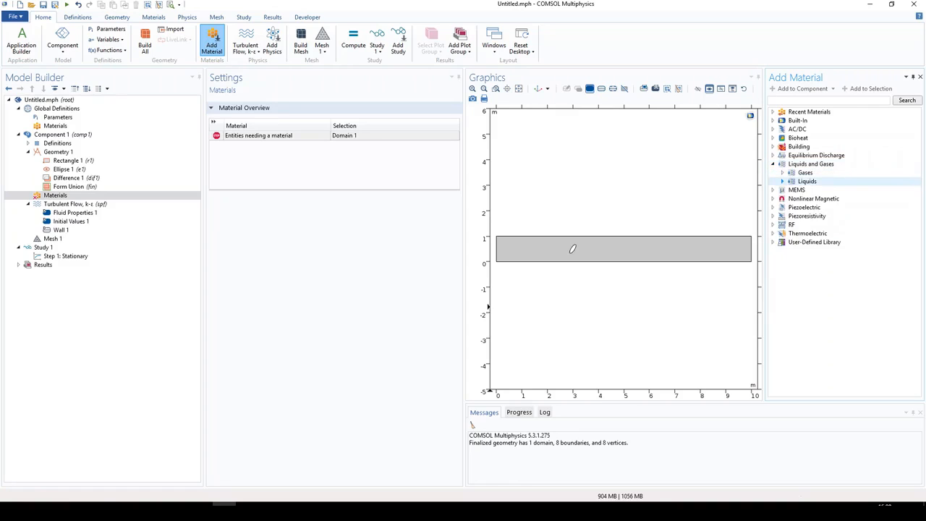
pyautogui.press('Right')
pyautogui.press('Down')
pyautogui.press('Down')
pyautogui.press('Down')
pyautogui.press('Down')
pyautogui.press('Down')
pyautogui.press('Down')
pyautogui.press('Down')
pyautogui.press('Down')
pyautogui.press('Down')
pyautogui.press('Down')
pyautogui.press('Down')
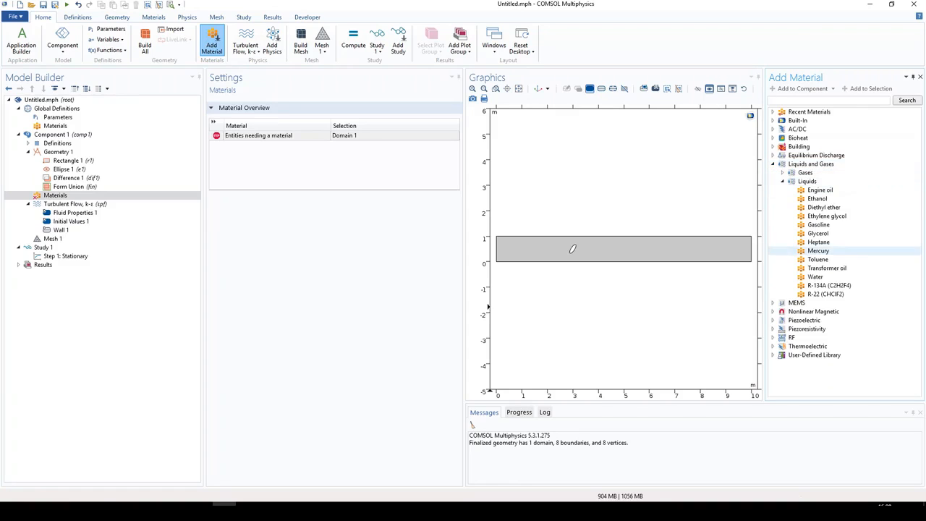
pyautogui.press('Return')
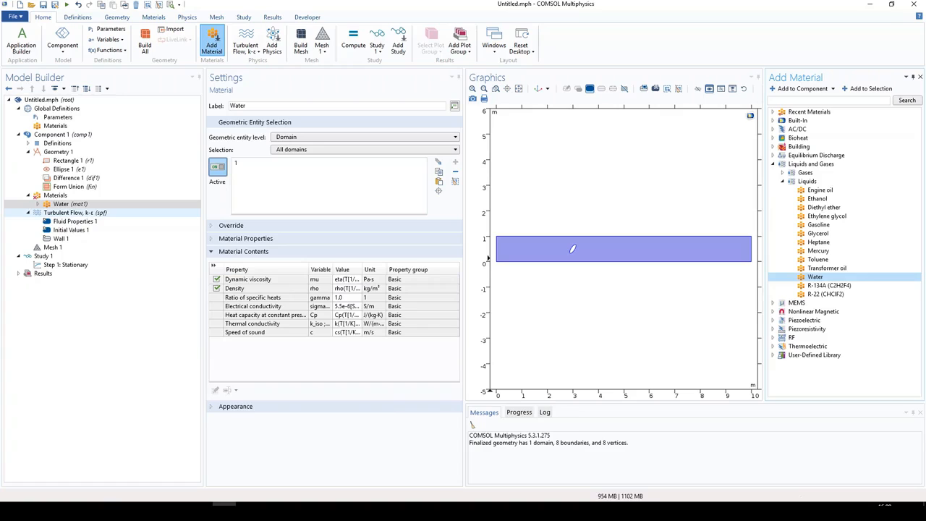
# - Review the Water material's properties and domain assignment, and the Turbulent Flow, k-ε interface's equations and turbulence model settings
pyautogui.click(75, 213)
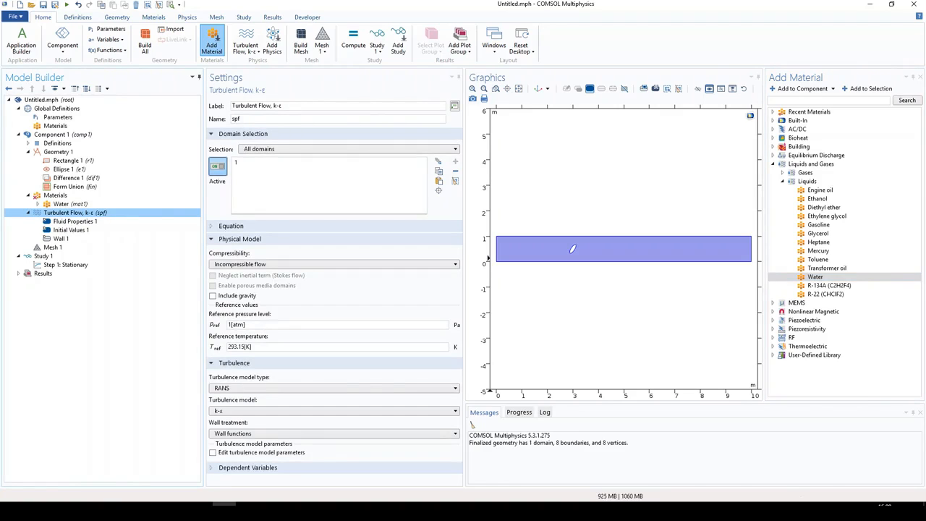
pyautogui.click(28, 196)
pyautogui.click(55, 196)
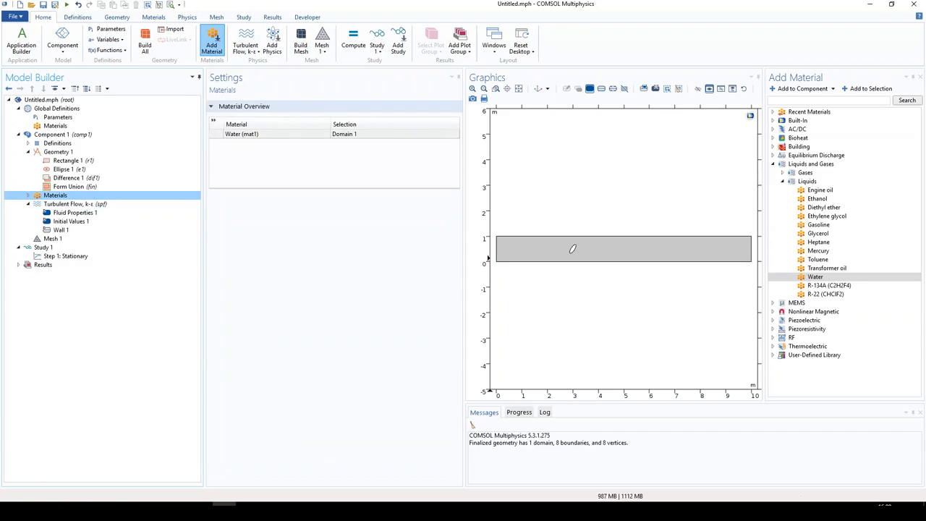
pyautogui.click(28, 195)
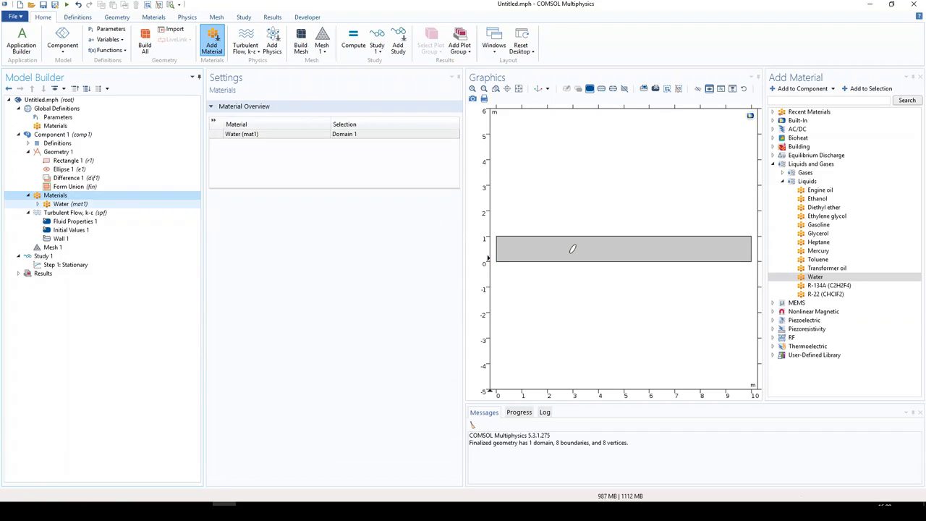
pyautogui.click(61, 204)
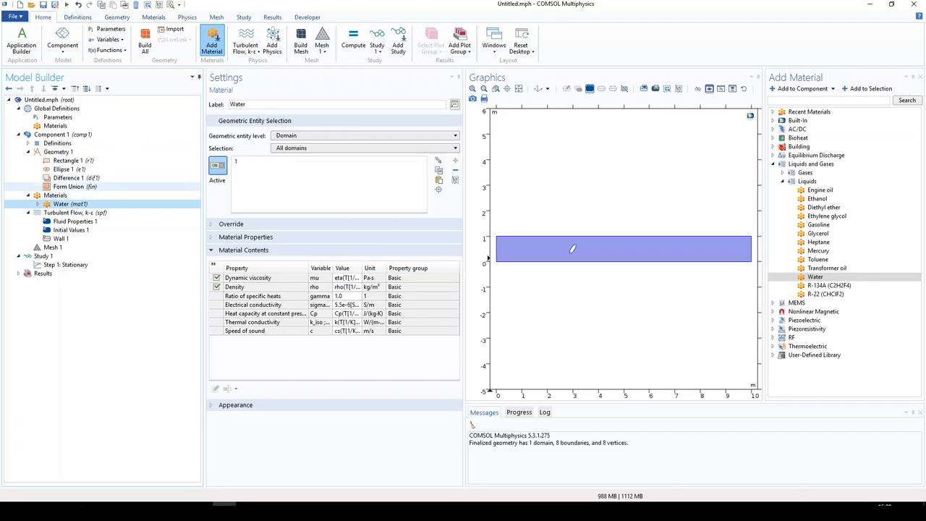
pyautogui.click(76, 213)
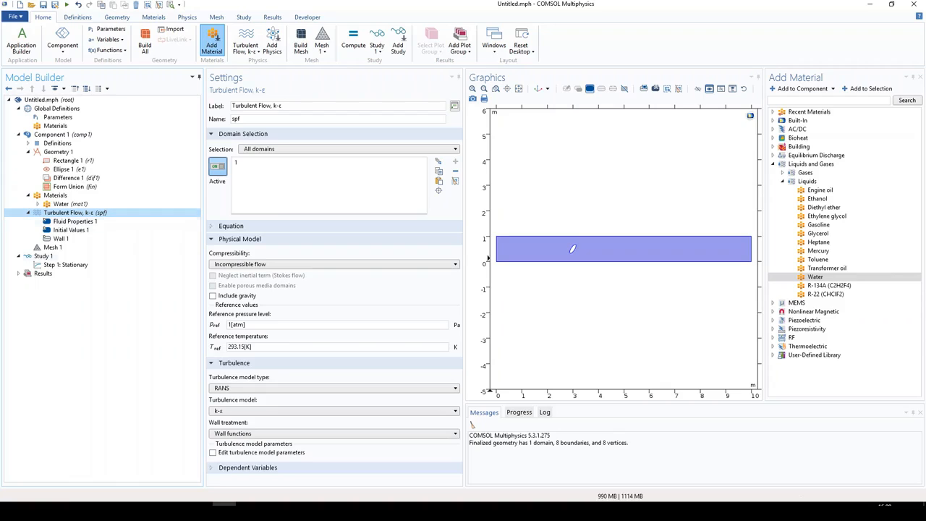
pyautogui.click(212, 226)
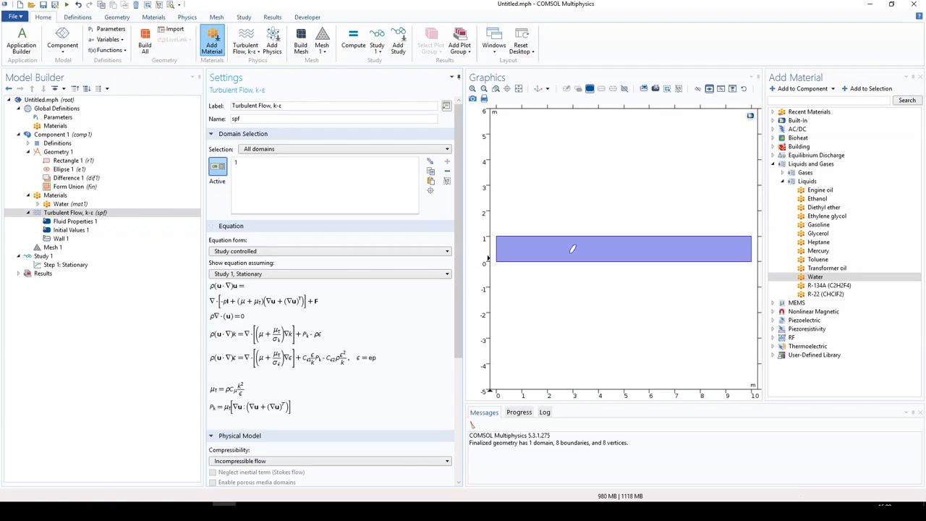
pyautogui.click(211, 226)
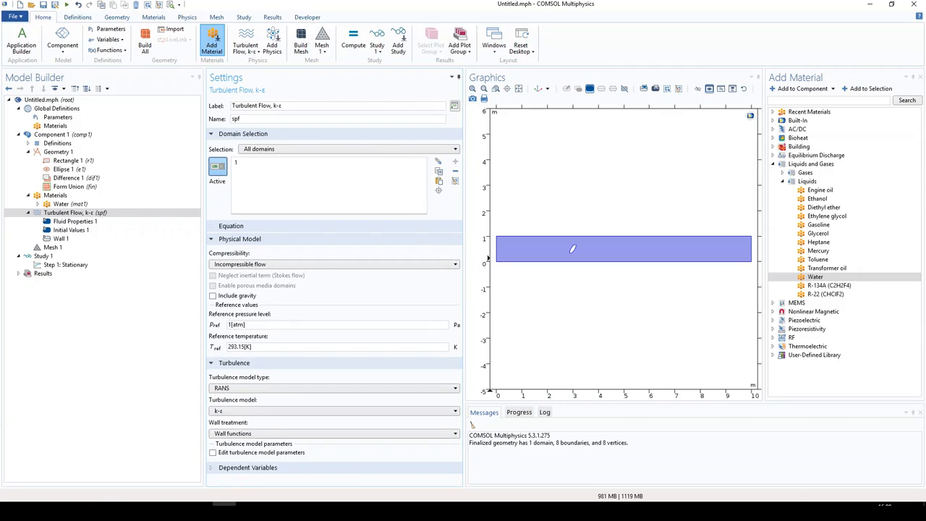
pyautogui.click(335, 388)
pyautogui.click(334, 389)
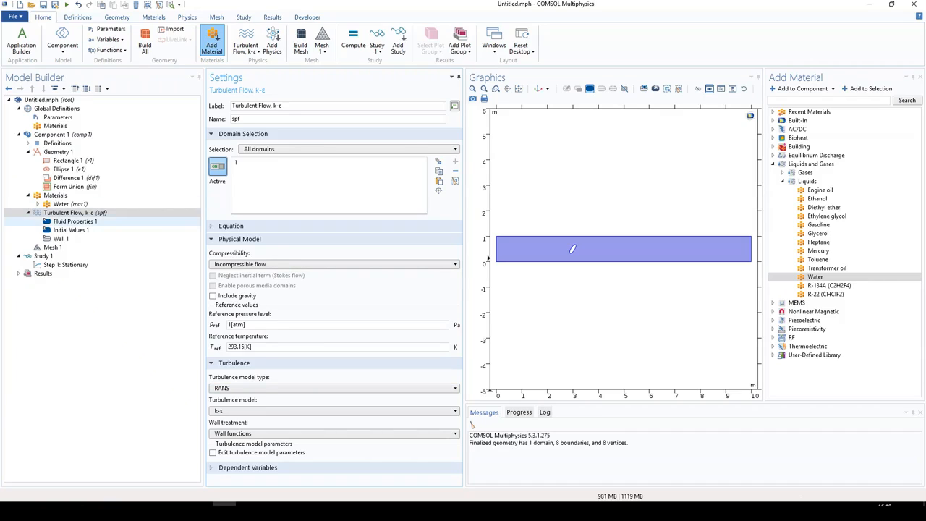
# - Add an inlet on the channel's left edge with a normal inflow velocity of 10 m/s
pyautogui.rightClick(61, 212)
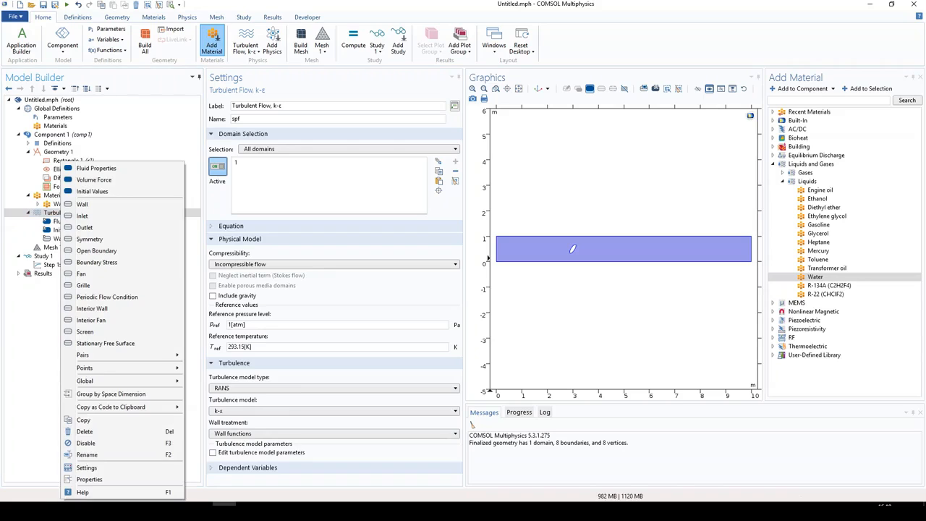
pyautogui.click(82, 216)
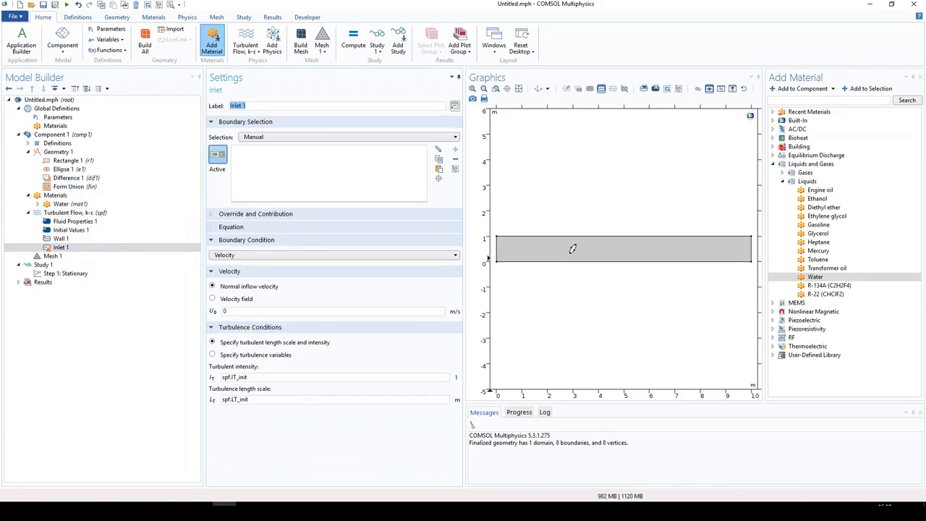
pyautogui.click(495, 247)
pyautogui.write('10')
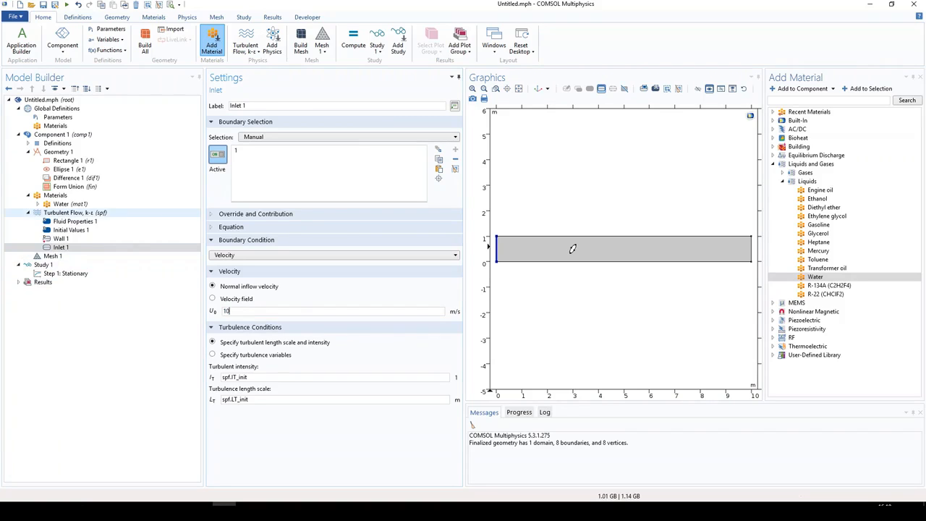
# - Add a pressure outlet on the channel's right edge
pyautogui.rightClick(75, 213)
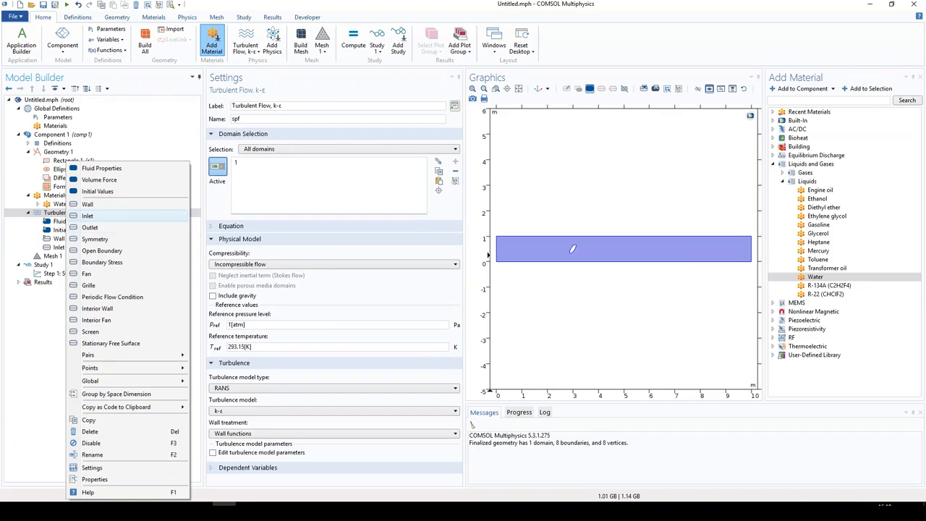
pyautogui.click(90, 227)
pyautogui.click(573, 249)
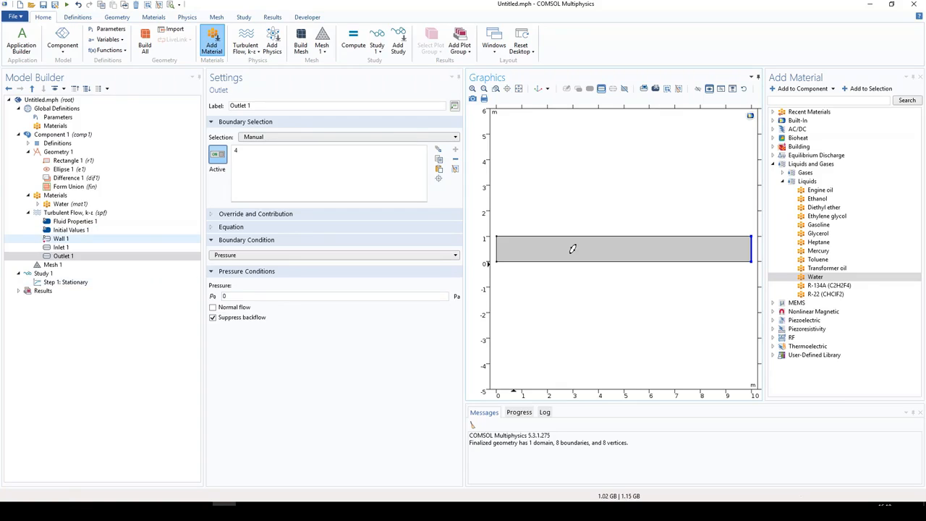
# - Review the wall, inlet and outlet boundary conditions and which channel edges they apply to
pyautogui.click(61, 238)
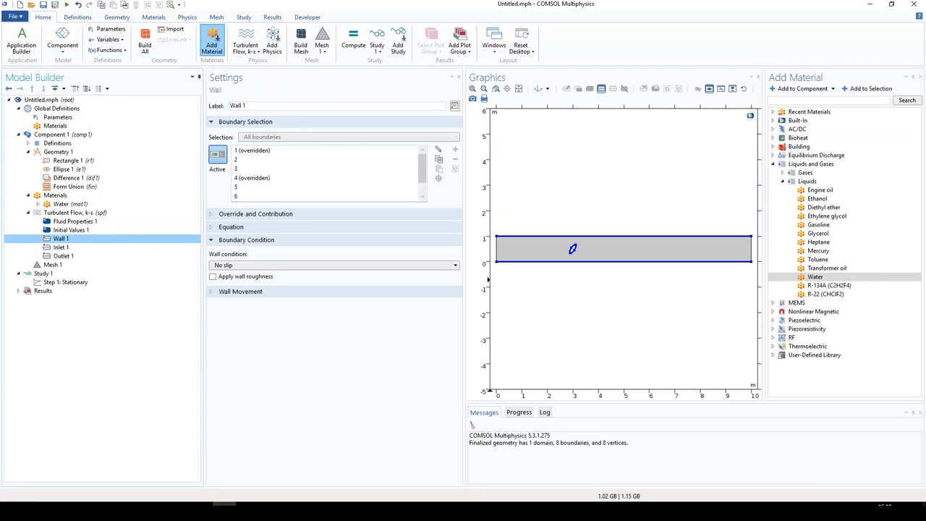
pyautogui.press('Down')
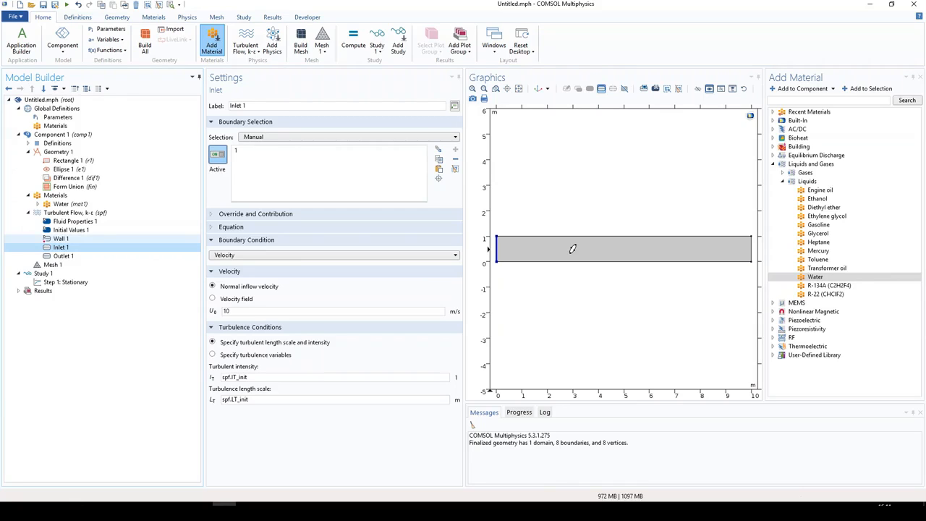
pyautogui.press('Up')
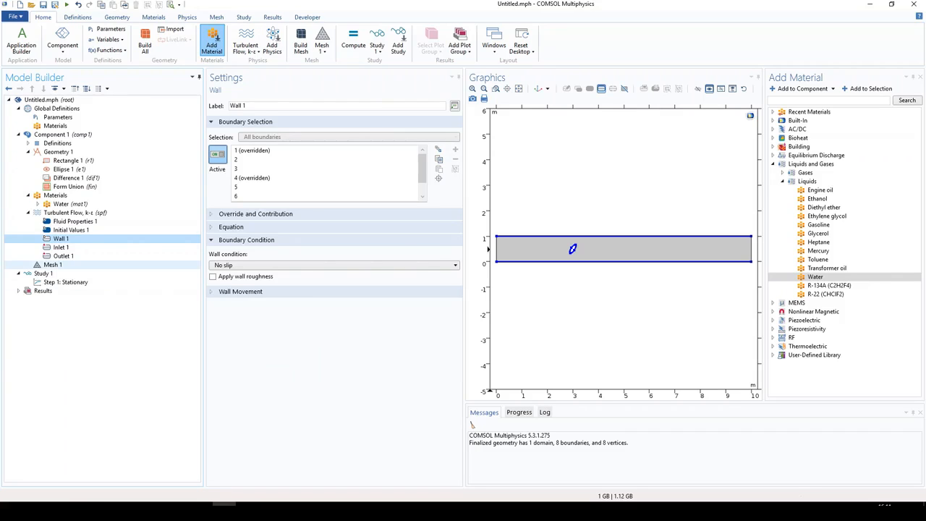
pyautogui.press('Down')
pyautogui.press('Down')
pyautogui.press('Down')
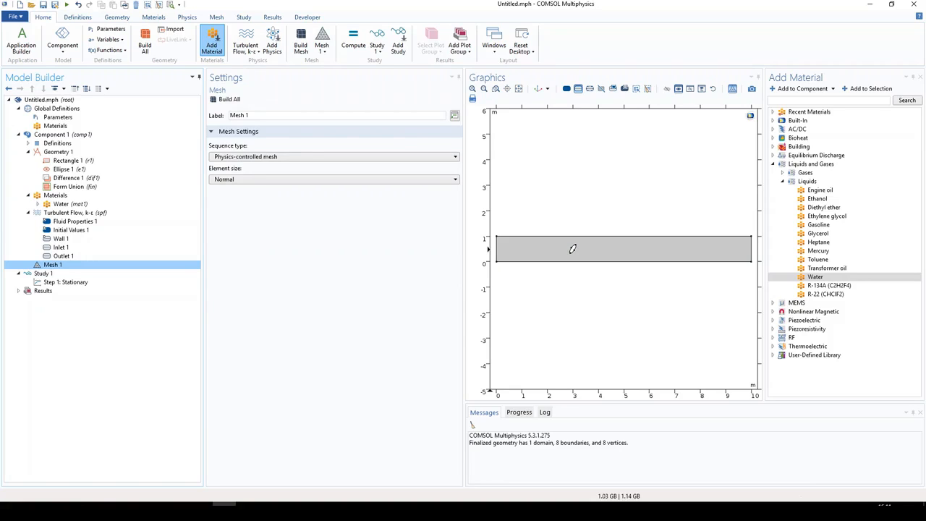
# - Review the model setup from mesh back to geometry, and the equations of the Turbulent Flow, k-ε interface
pyautogui.press('Up')
pyautogui.press('Up')
pyautogui.press('Up')
pyautogui.press('Up')
pyautogui.press('Up')
pyautogui.press('Up')
pyautogui.press('Up')
pyautogui.press('Up')
pyautogui.press('Up')
pyautogui.press('Up')
pyautogui.press('Up')
pyautogui.press('Up')
pyautogui.press('Up')
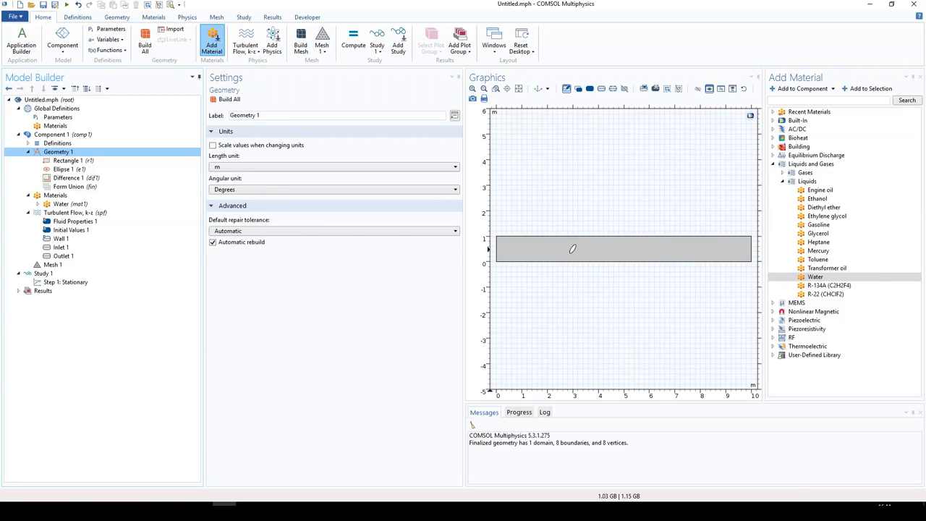
pyautogui.click(53, 265)
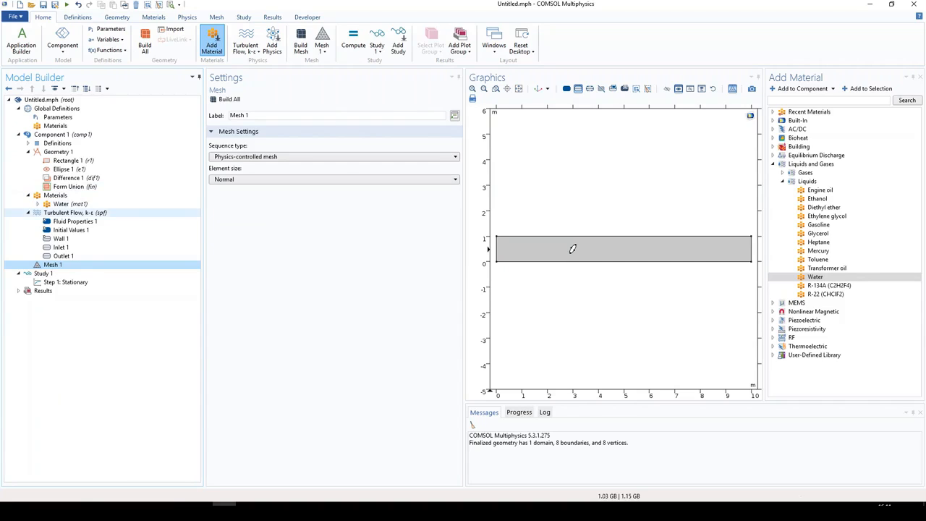
pyautogui.click(74, 212)
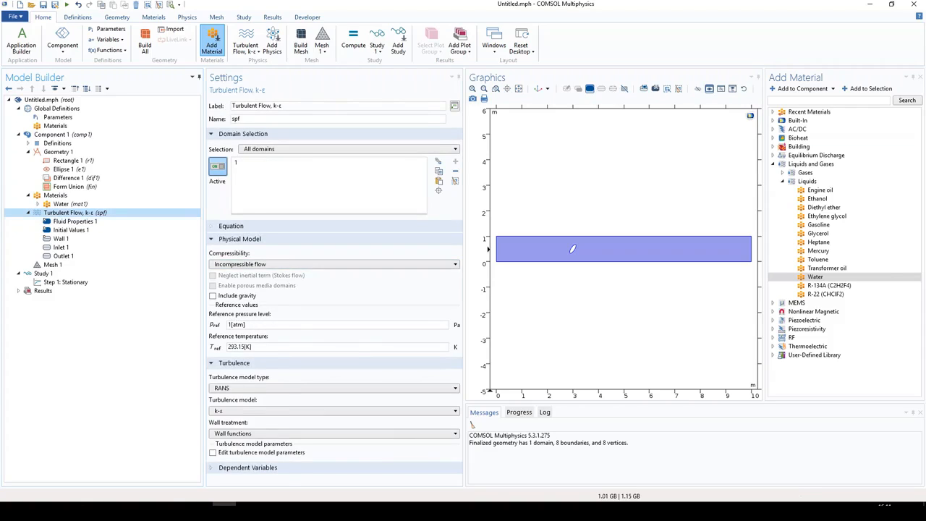
pyautogui.click(231, 226)
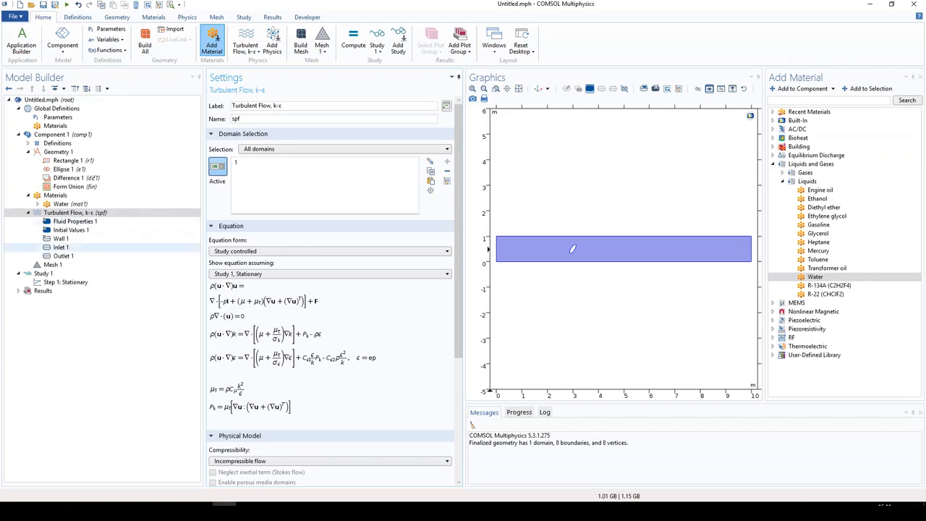
# - Set the physics-controlled mesh's element size to Extremely coarse and build the mesh
pyautogui.click(28, 213)
pyautogui.click(53, 222)
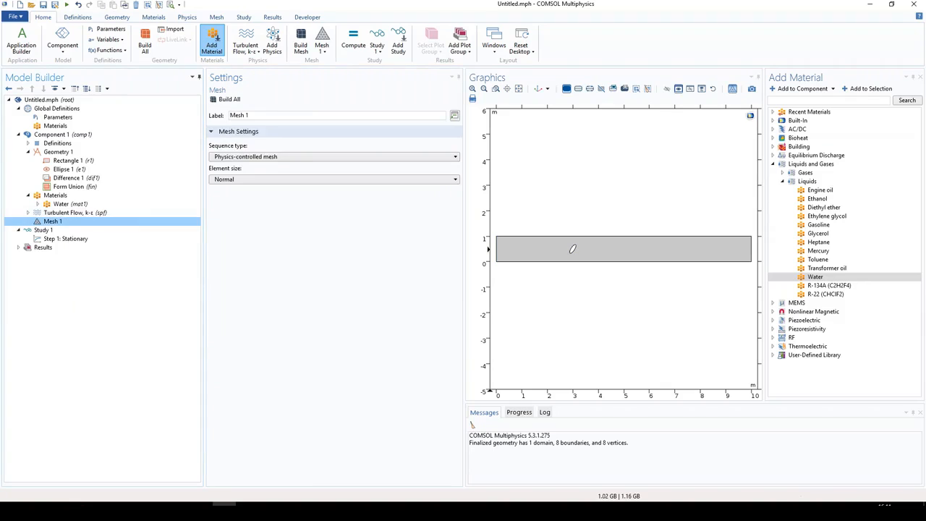
pyautogui.click(333, 179)
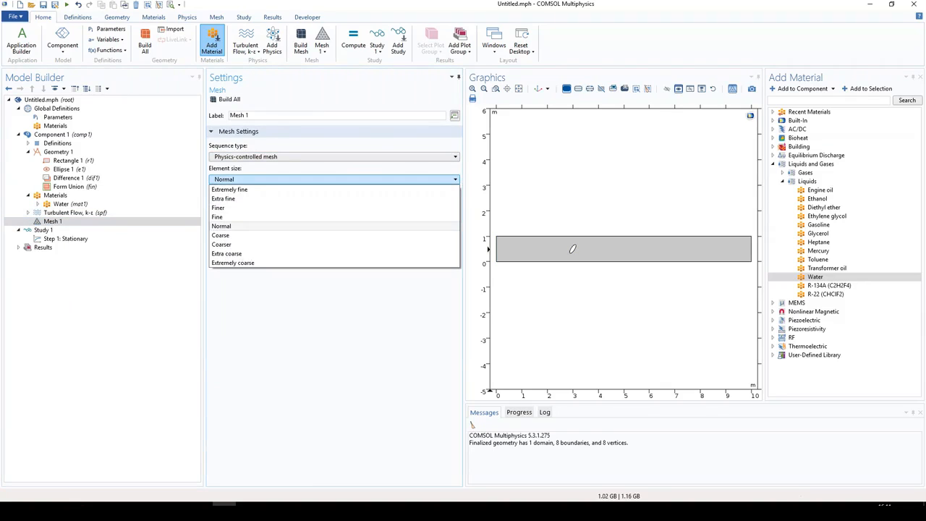
pyautogui.click(246, 260)
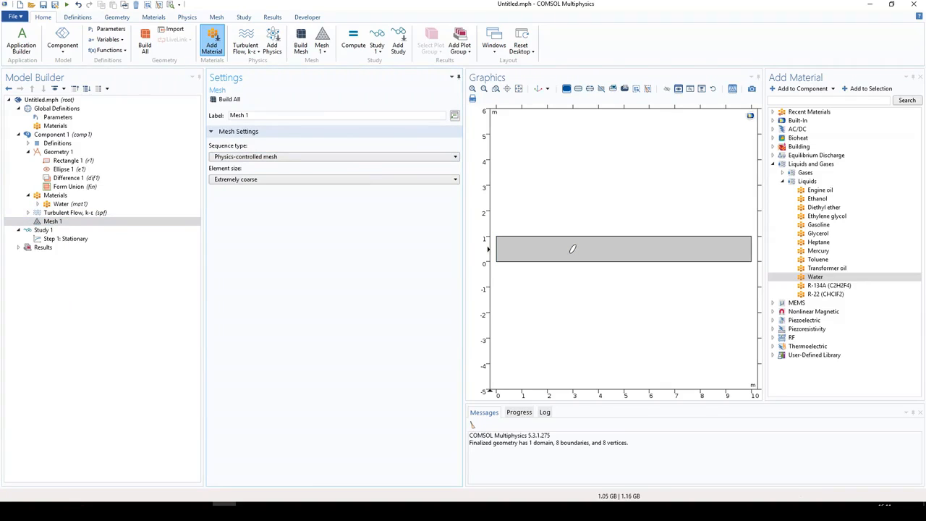
pyautogui.click(226, 99)
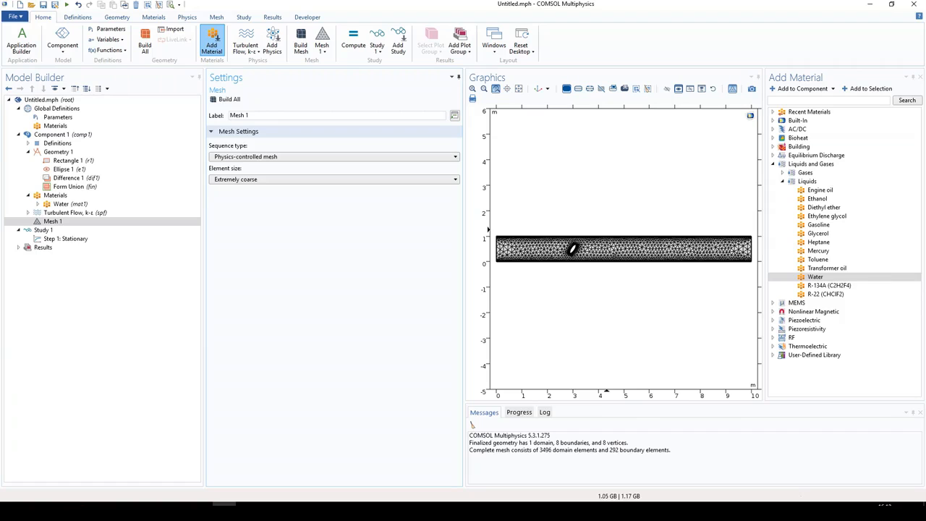
# - Examine the mesh and its boundary layers around the ellipse and along the channel walls
pyautogui.scroll(5, 574, 251)
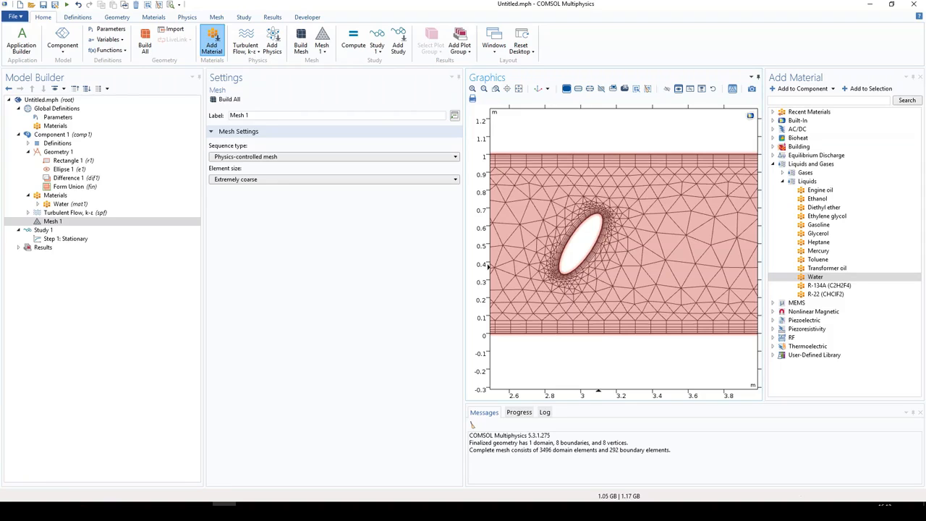
pyautogui.click(496, 88)
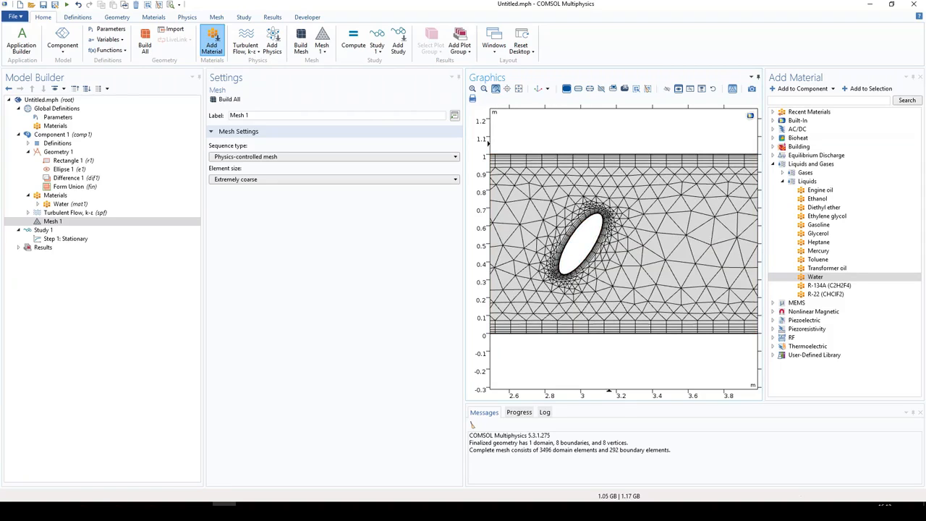
pyautogui.moveTo(599, 208); pyautogui.dragTo(626, 227)
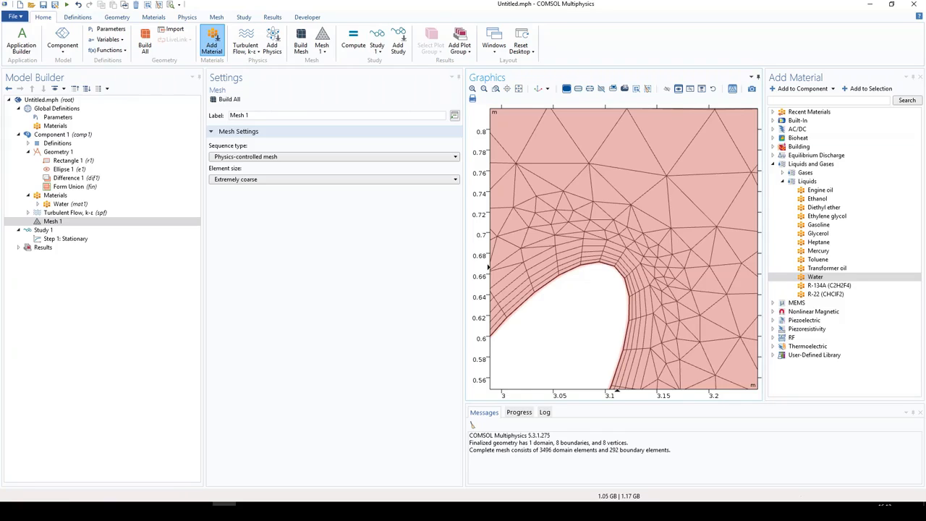
pyautogui.press('F8')
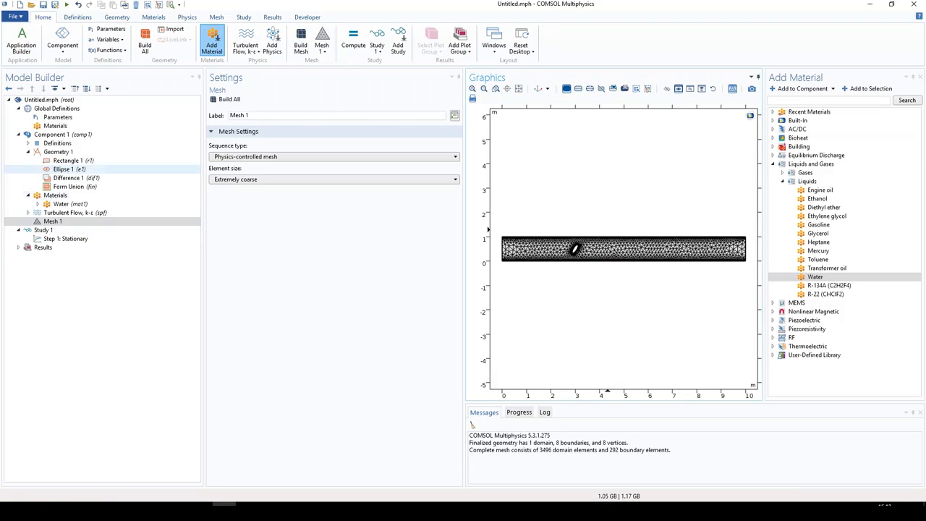
# - Compute Study 1 and examine the velocity magnitude plot around the ellipse and in its wake
pyautogui.click(43, 230)
pyautogui.click(231, 99)
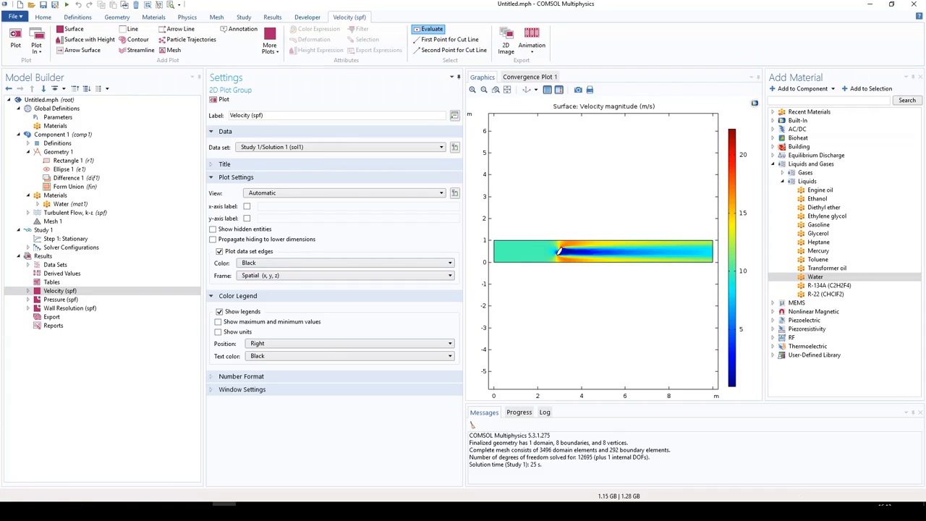
pyautogui.moveTo(542, 226); pyautogui.dragTo(588, 273)
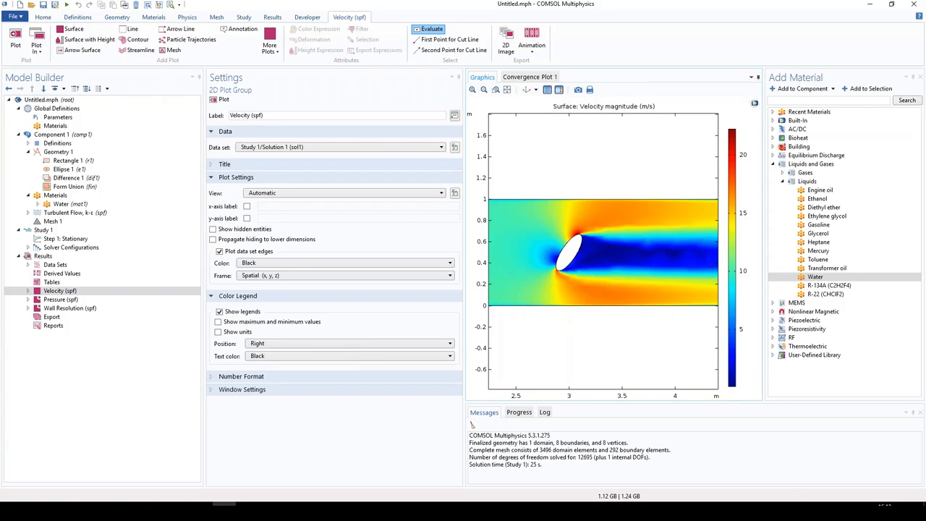
pyautogui.scroll(-2, 513, 173)
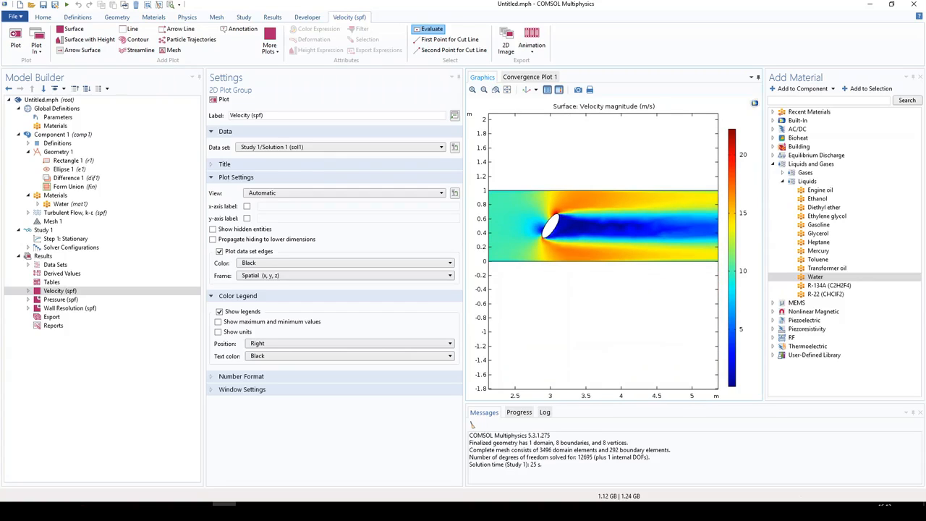
pyautogui.moveTo(513, 173); pyautogui.dragTo(612, 172, button='right')
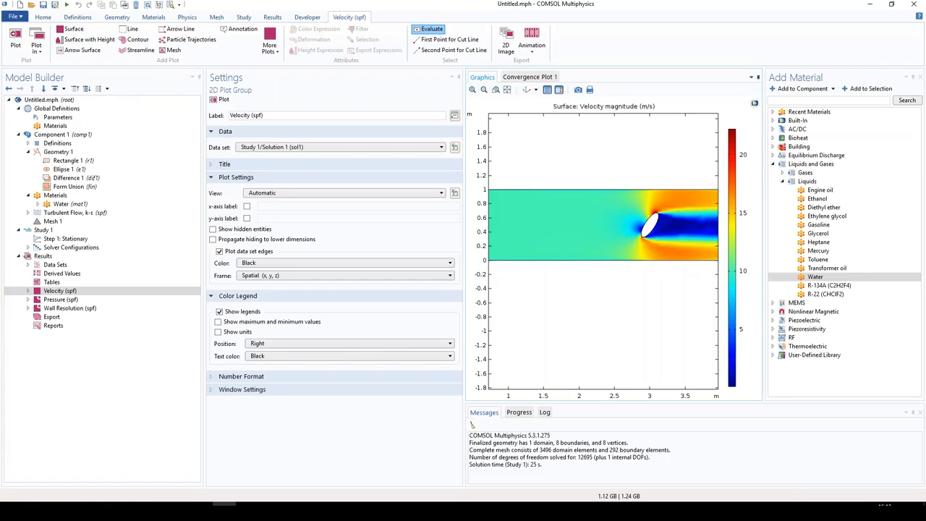
pyautogui.click(495, 90)
pyautogui.moveTo(620, 199); pyautogui.dragTo(678, 254)
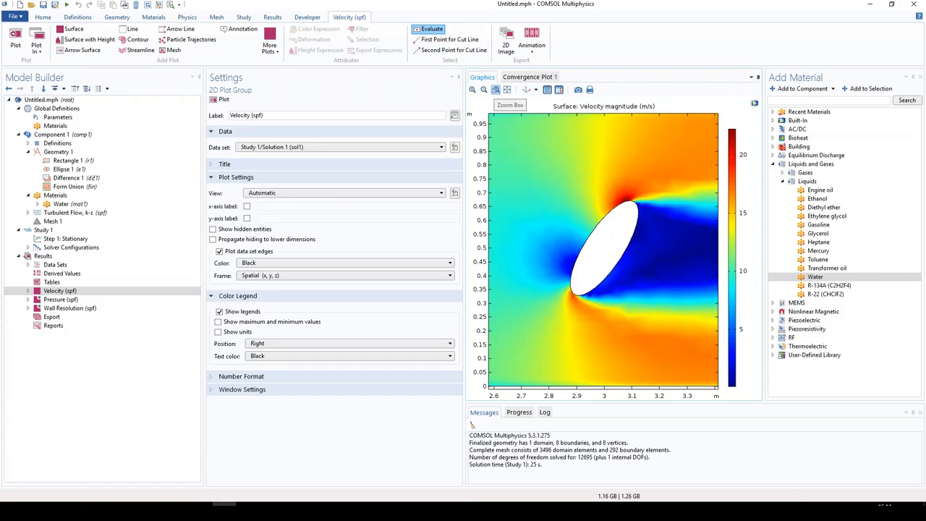
pyautogui.click(508, 90)
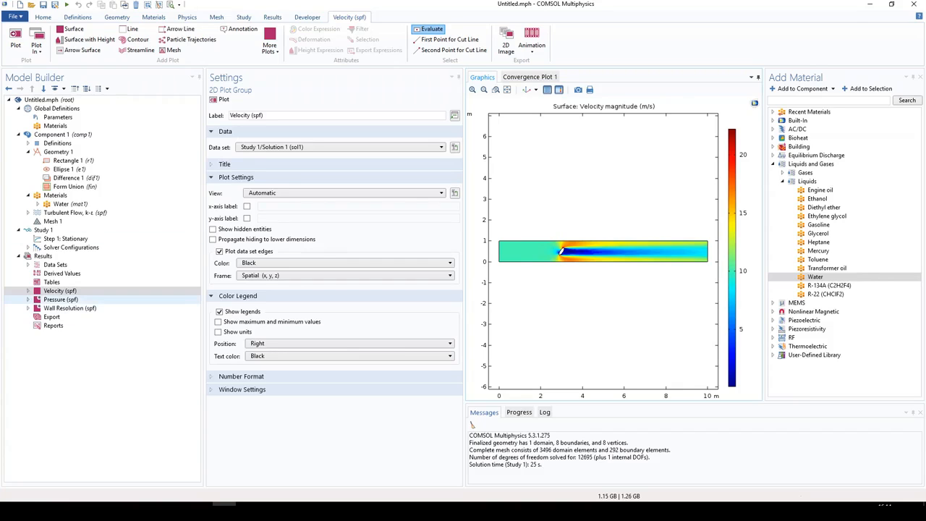
# - Examine the pressure contour plot around the ellipse and return to the velocity plot
pyautogui.click(61, 299)
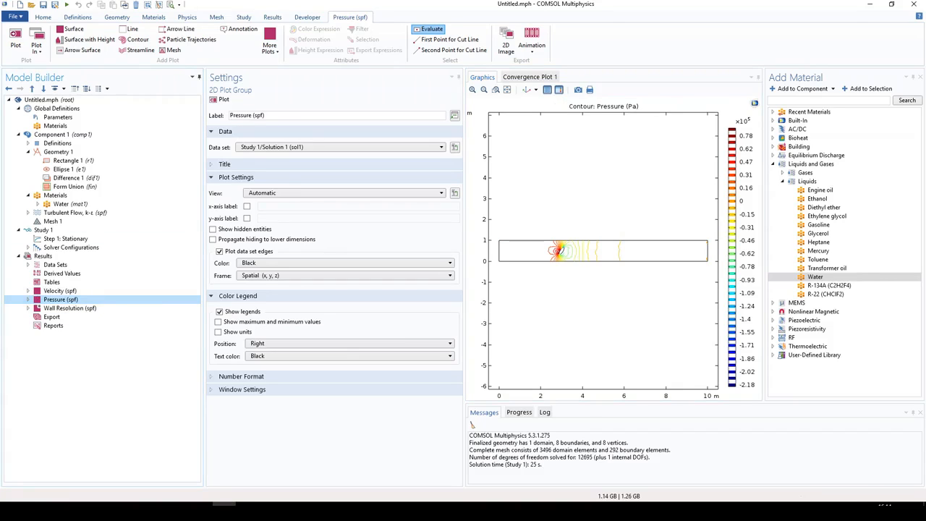
pyautogui.click(496, 90)
pyautogui.moveTo(528, 218); pyautogui.dragTo(612, 283)
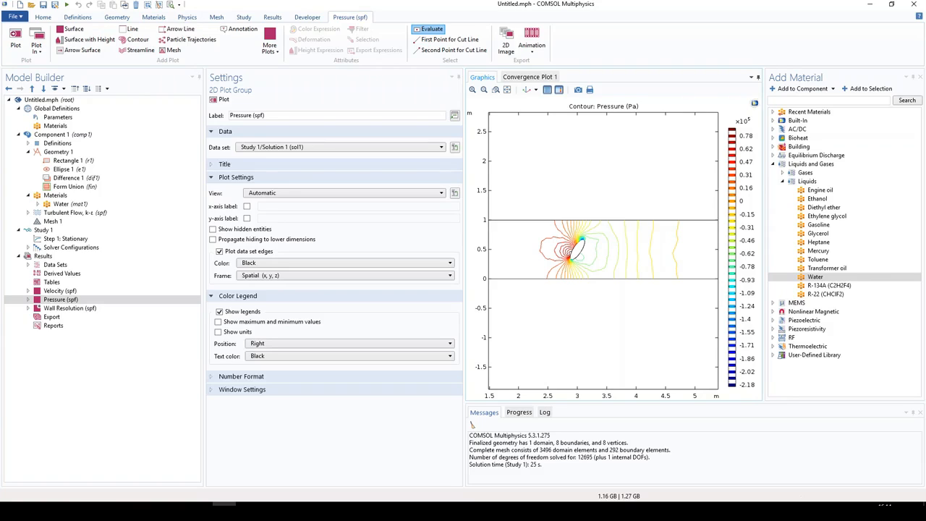
pyautogui.click(508, 89)
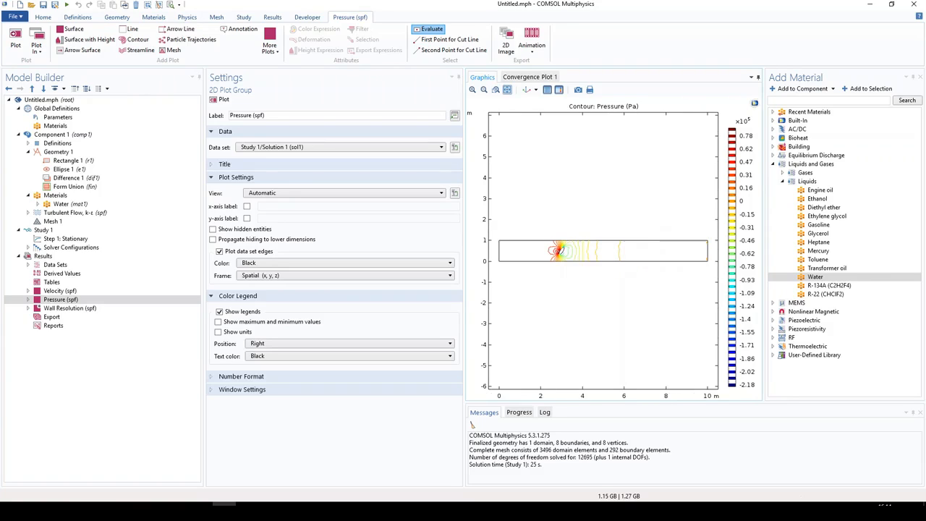
pyautogui.click(61, 290)
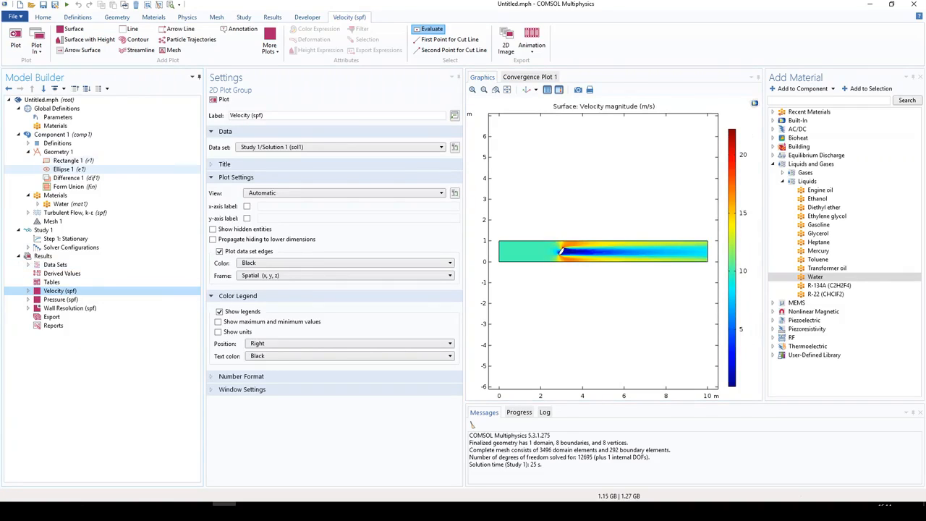
# - Set the channel rectangle's width to 30 m, rebuild the geometry and recompute Study 1
pyautogui.click(69, 160)
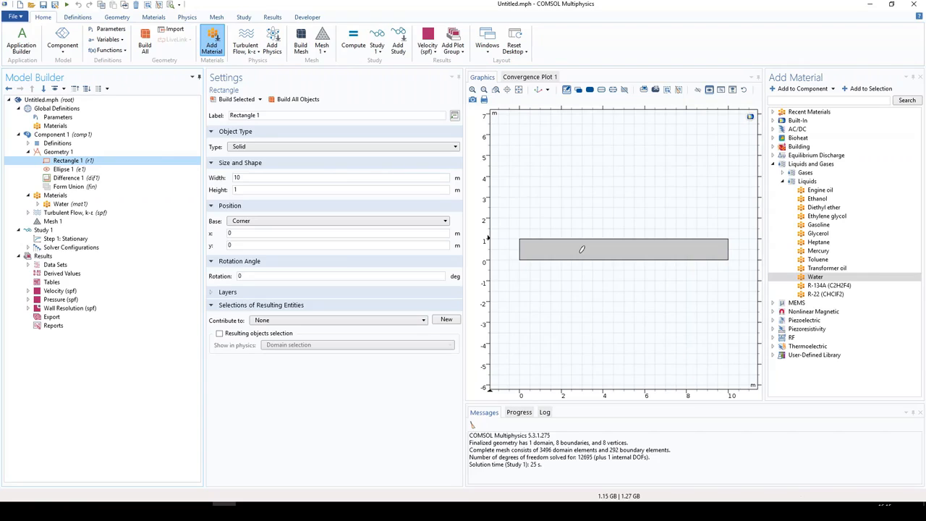
pyautogui.click(239, 178)
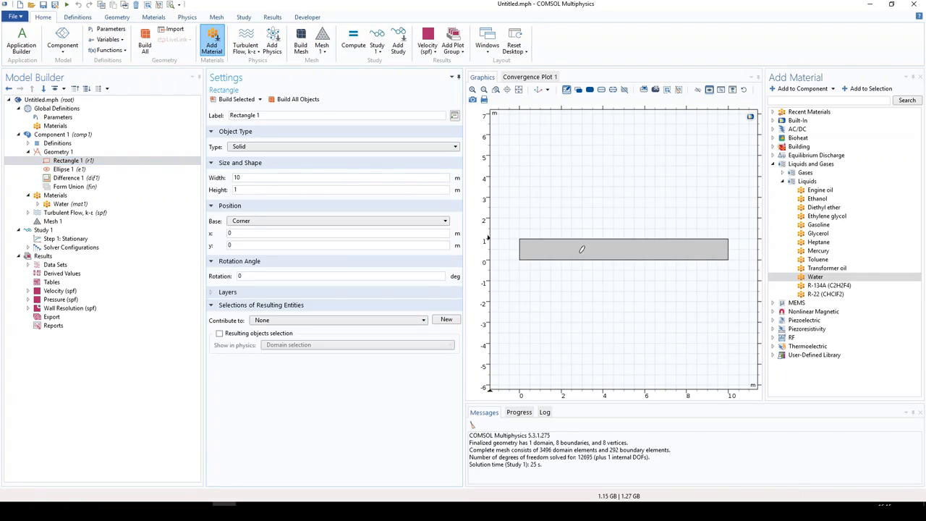
pyautogui.press('BackSpace')
pyautogui.press('BackSpace')
pyautogui.write('30')
pyautogui.press('F8')
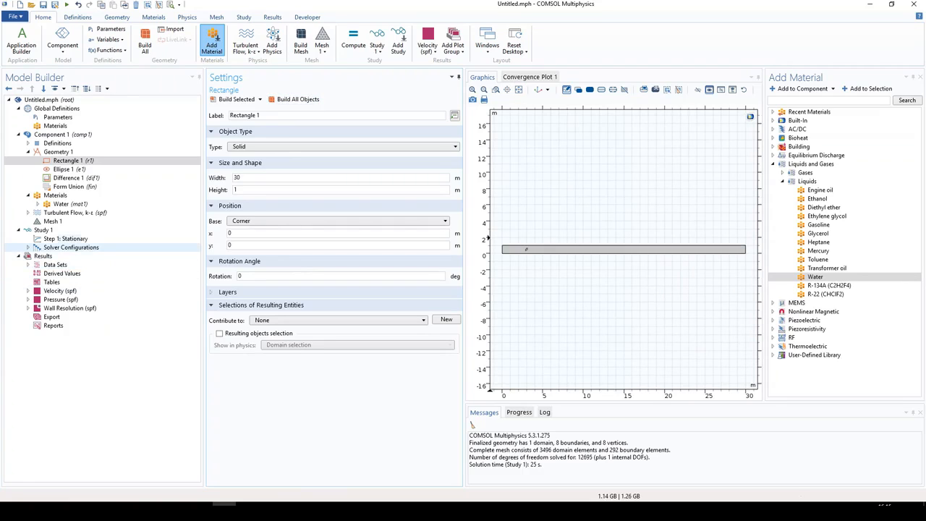
pyautogui.click(44, 231)
pyautogui.click(227, 100)
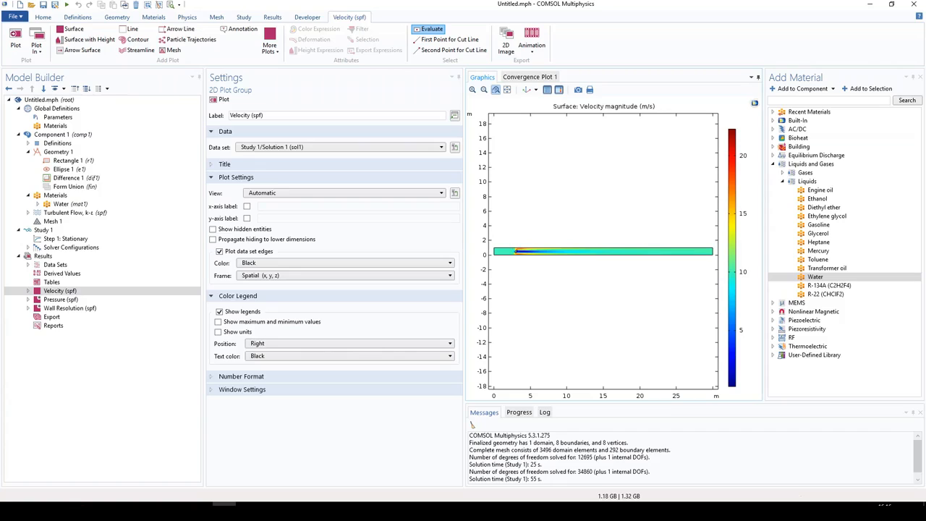
# - Examine the velocity magnitude from the ellipse's wake to the outlet of the 30 m channel, view its mesh and return to the velocity plot
pyautogui.moveTo(499, 233); pyautogui.dragTo(601, 285)
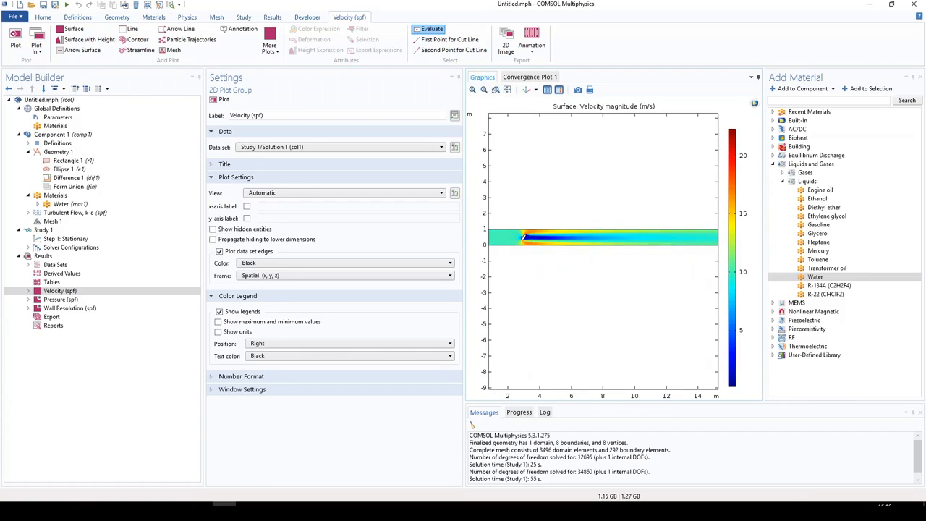
pyautogui.moveTo(673, 235); pyautogui.dragTo(513, 250, button='right')
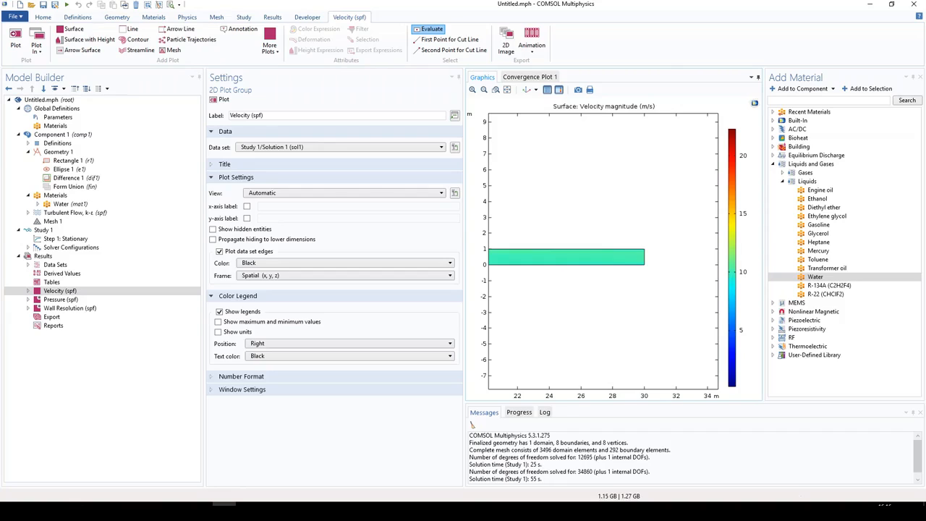
pyautogui.moveTo(528, 249); pyautogui.dragTo(672, 254, button='right')
pyautogui.moveTo(531, 253); pyautogui.dragTo(663, 256, button='right')
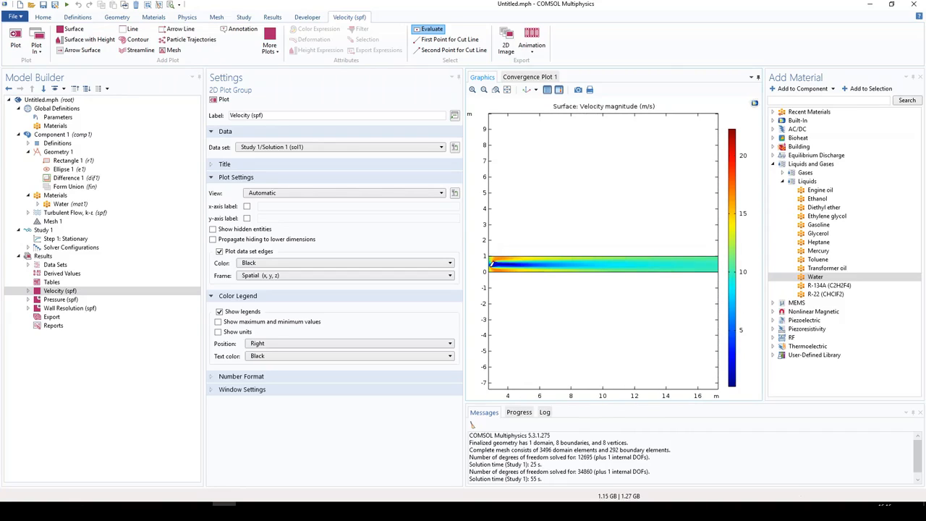
pyautogui.click(507, 89)
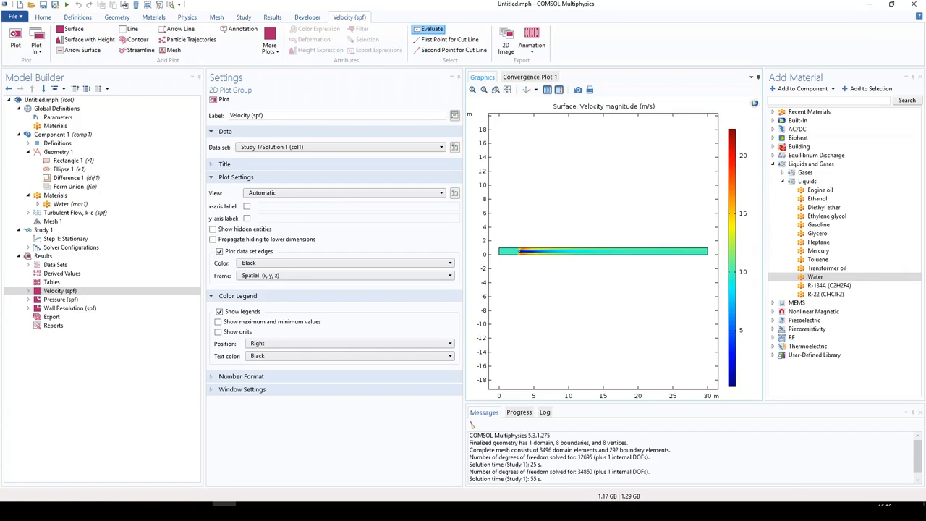
pyautogui.click(53, 222)
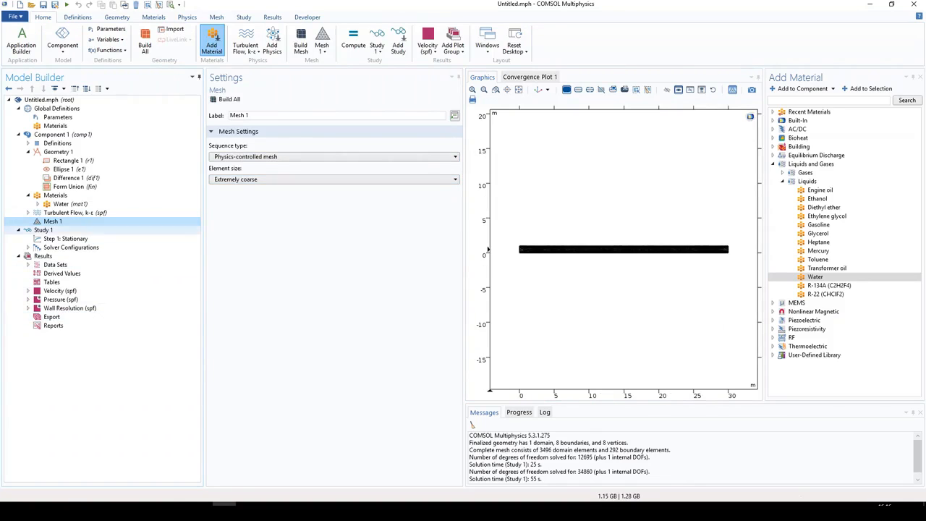
pyautogui.click(60, 291)
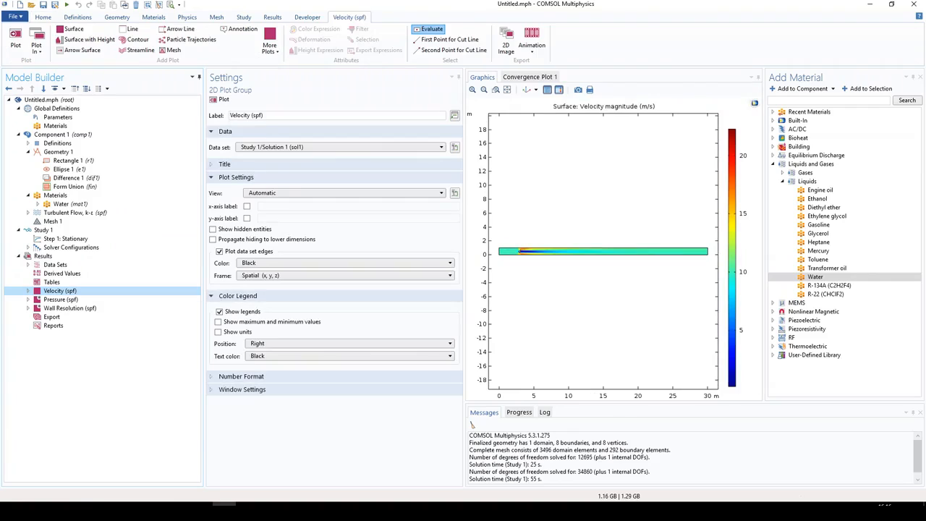